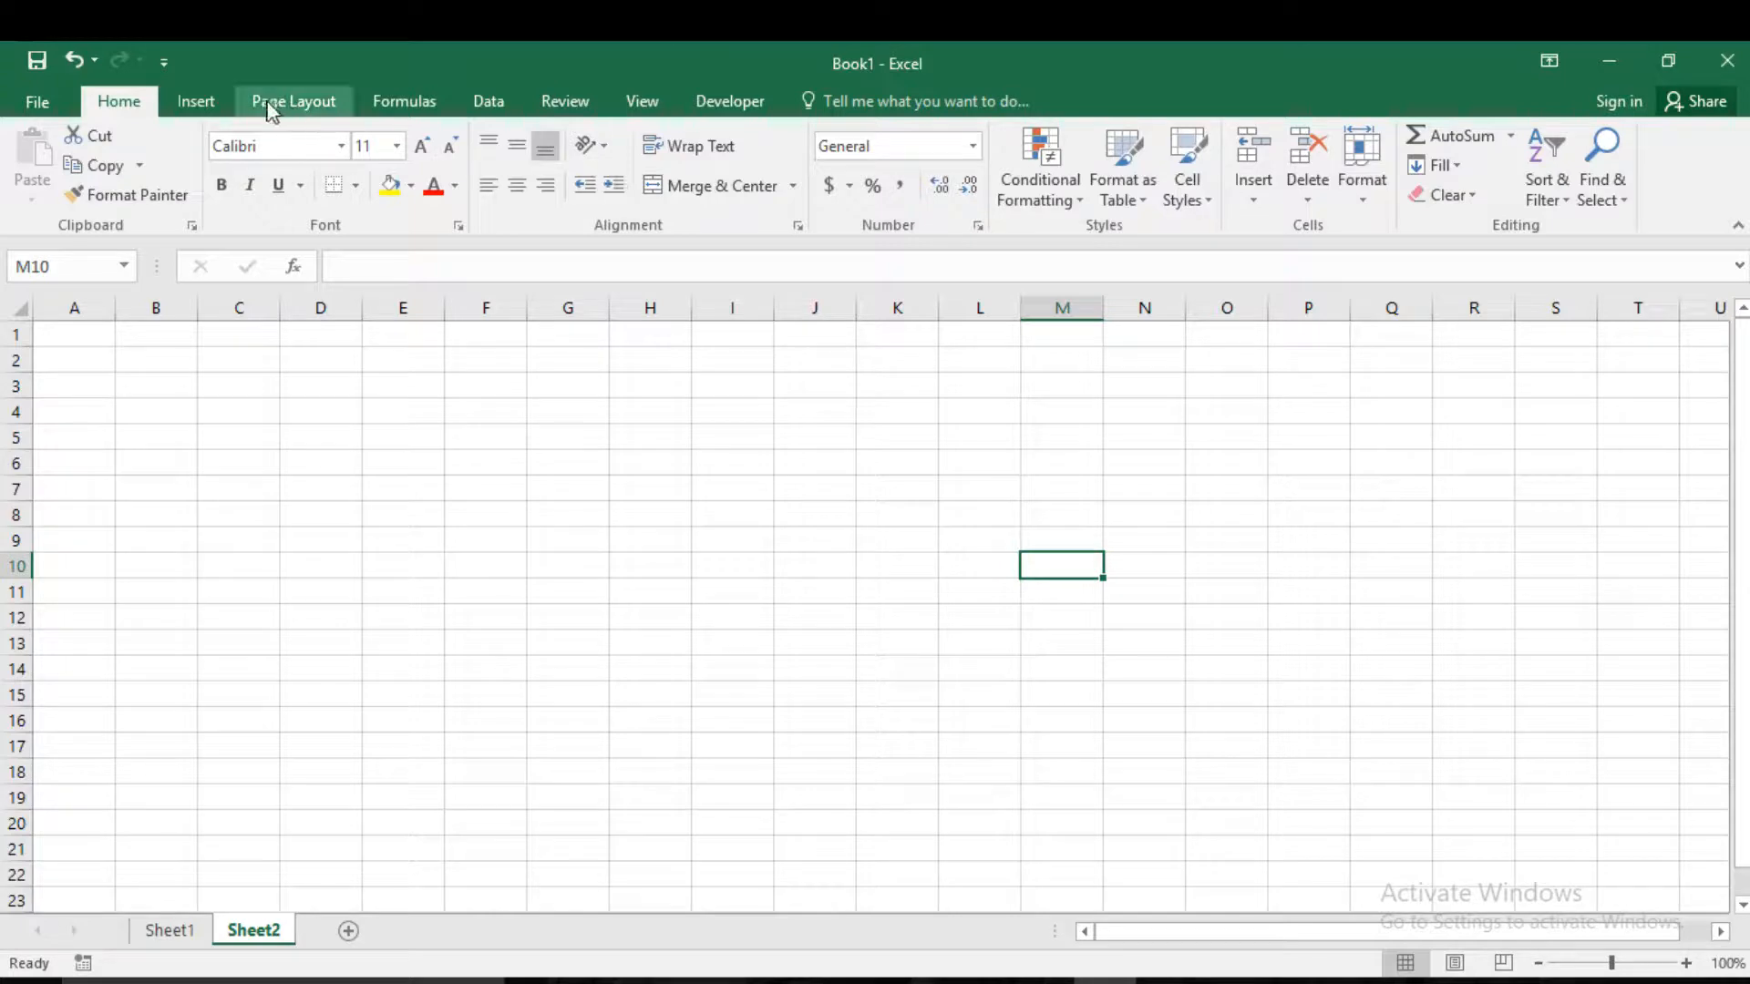
- Check in the ribbon customization options that the Developer main tab is enabled, and accept the settings
click(747, 96)
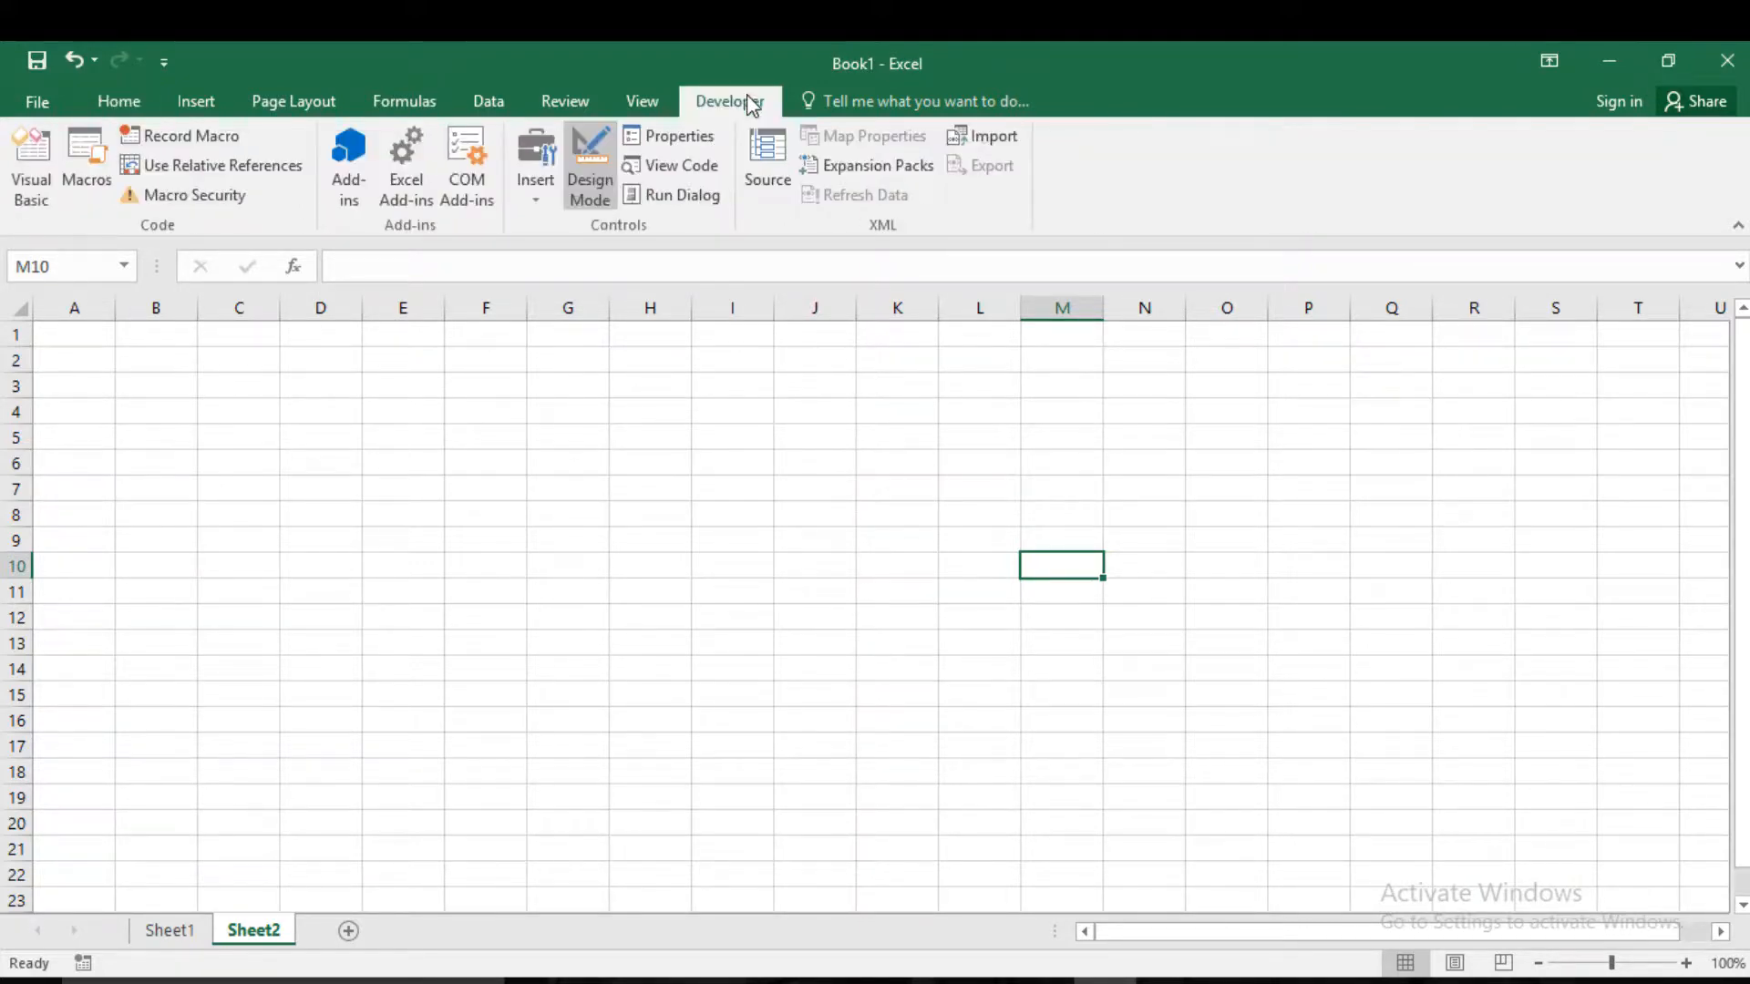
click(30, 102)
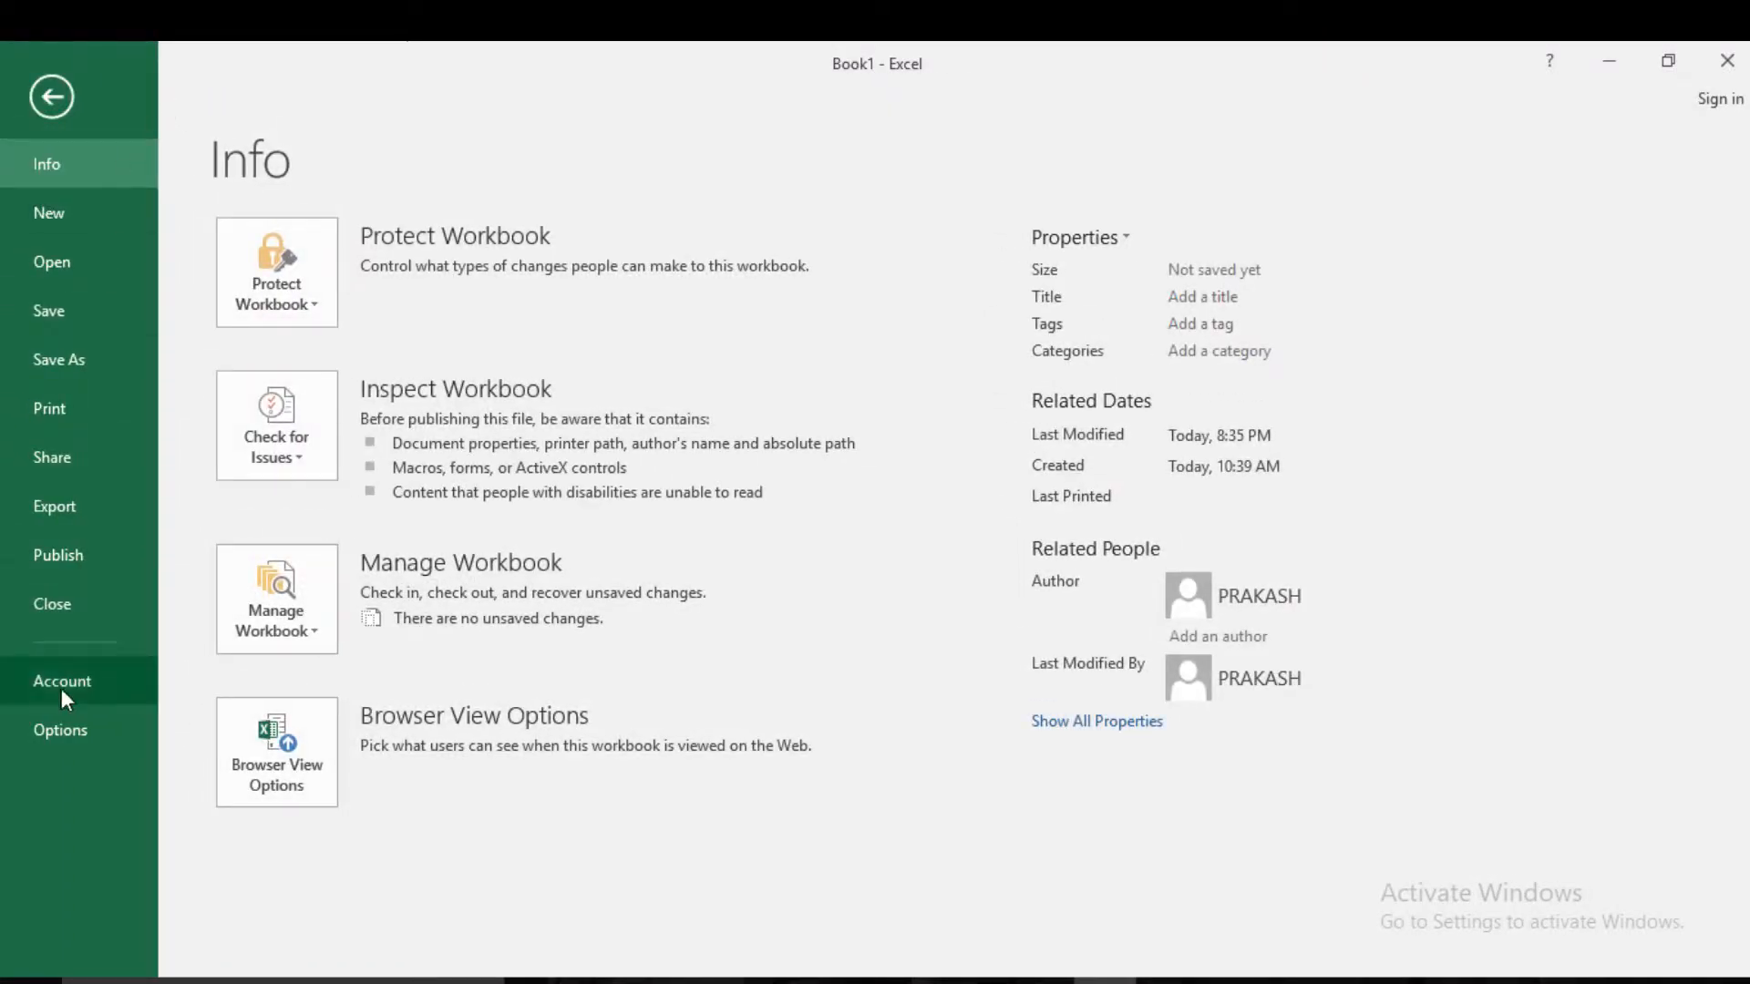
click(45, 731)
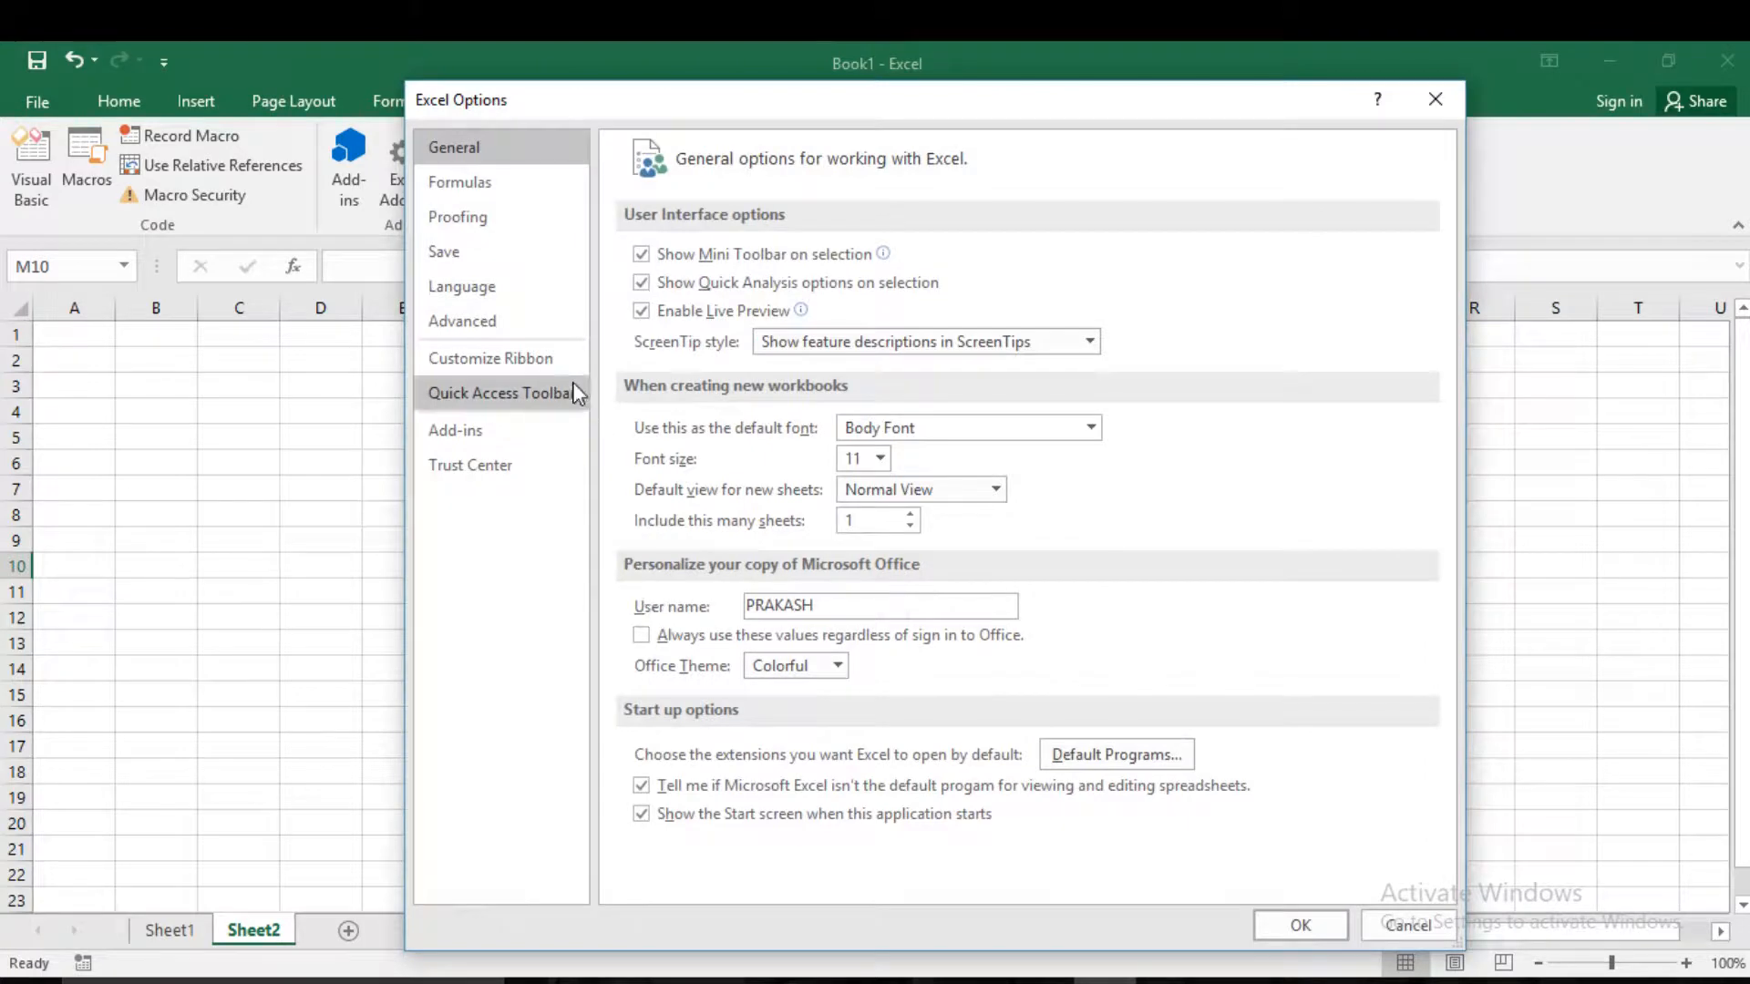
click(527, 365)
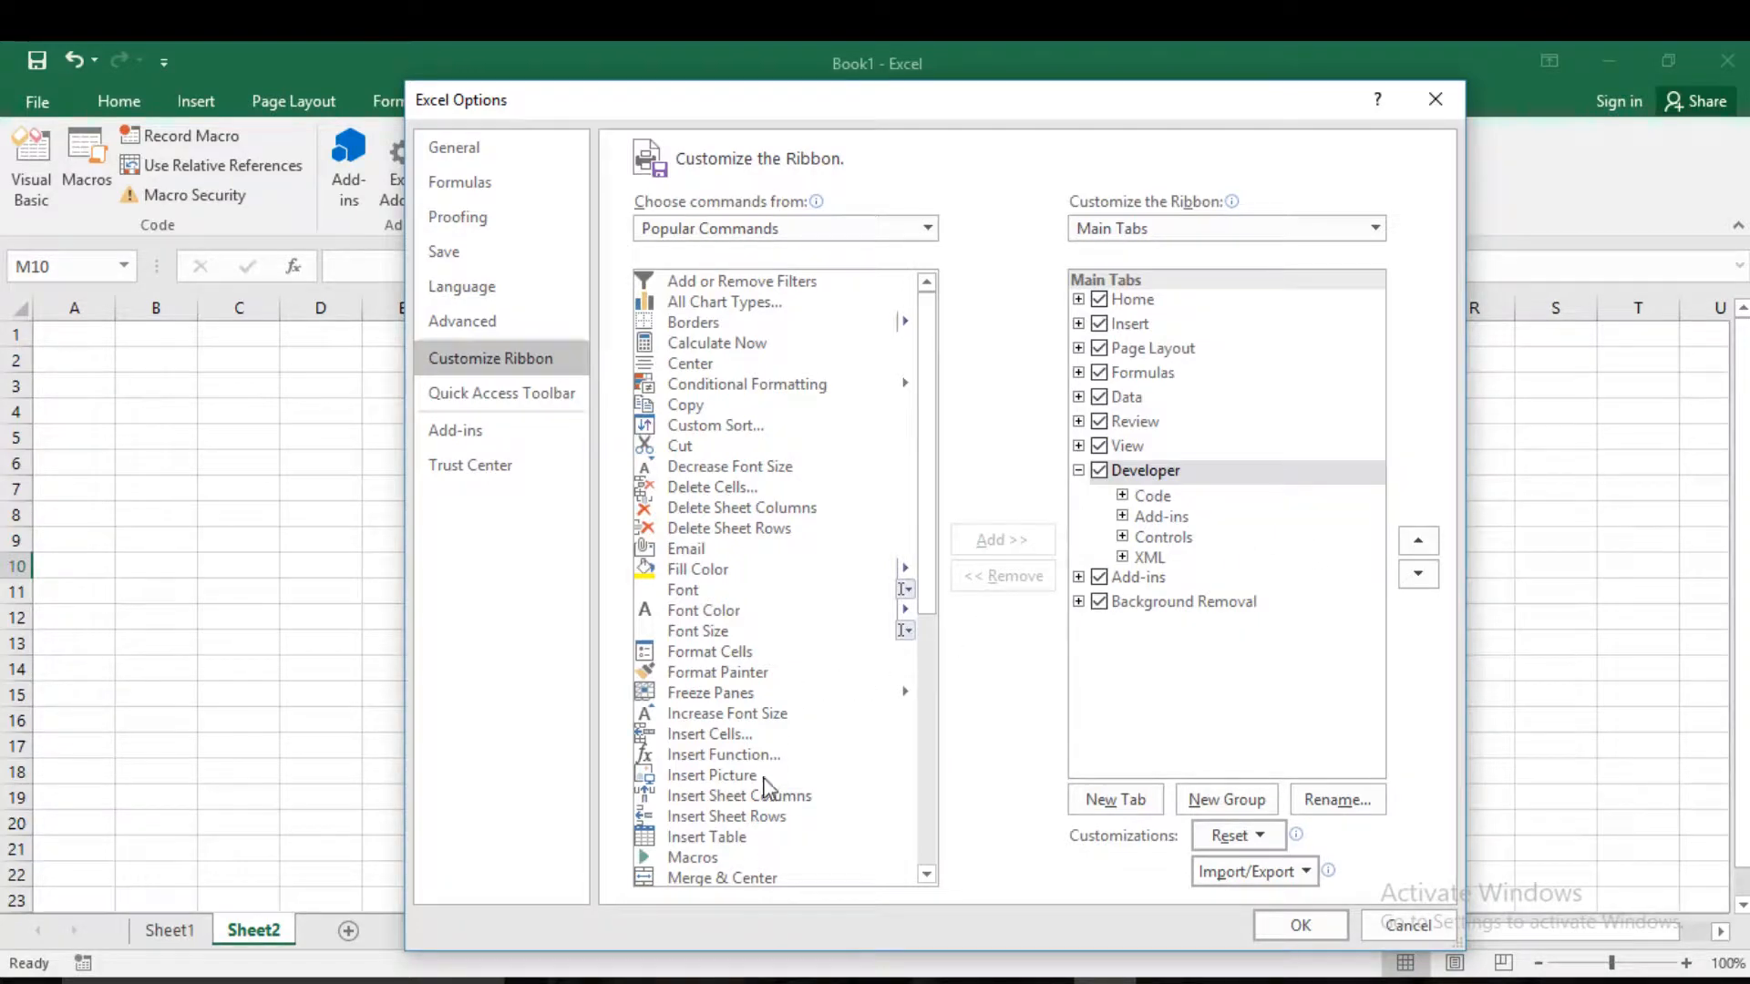
scroll(825, 757, down, 8)
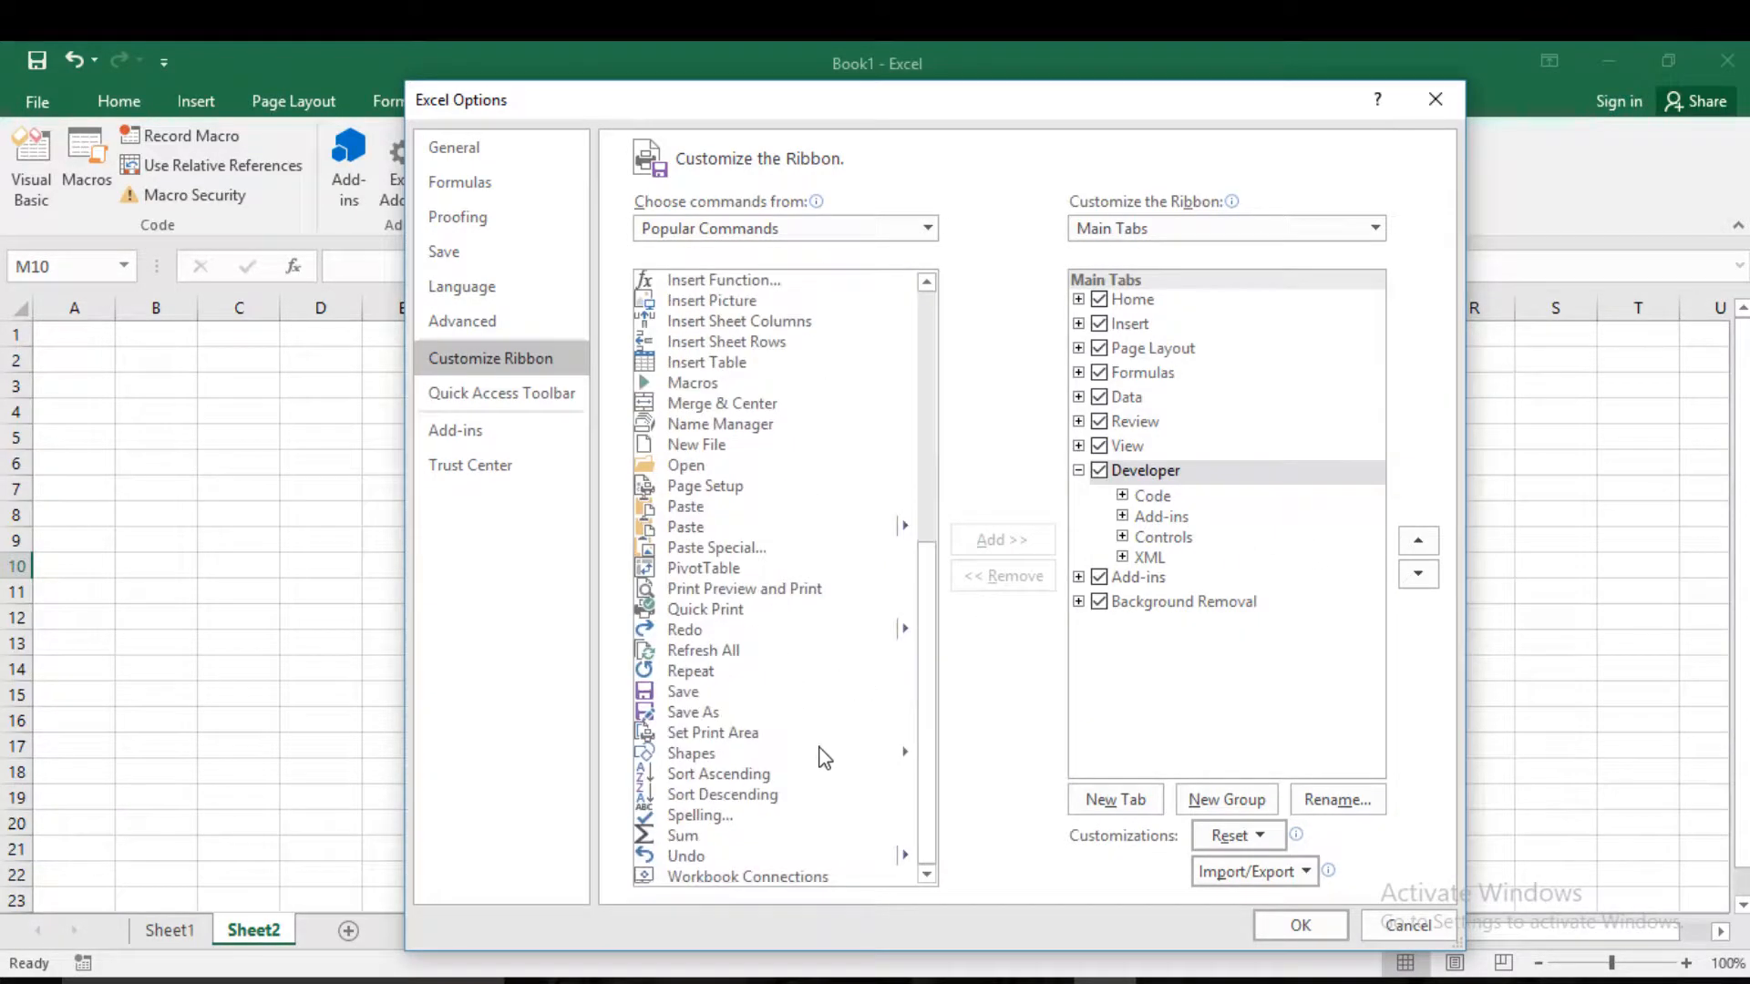
scroll(815, 746, up, 8)
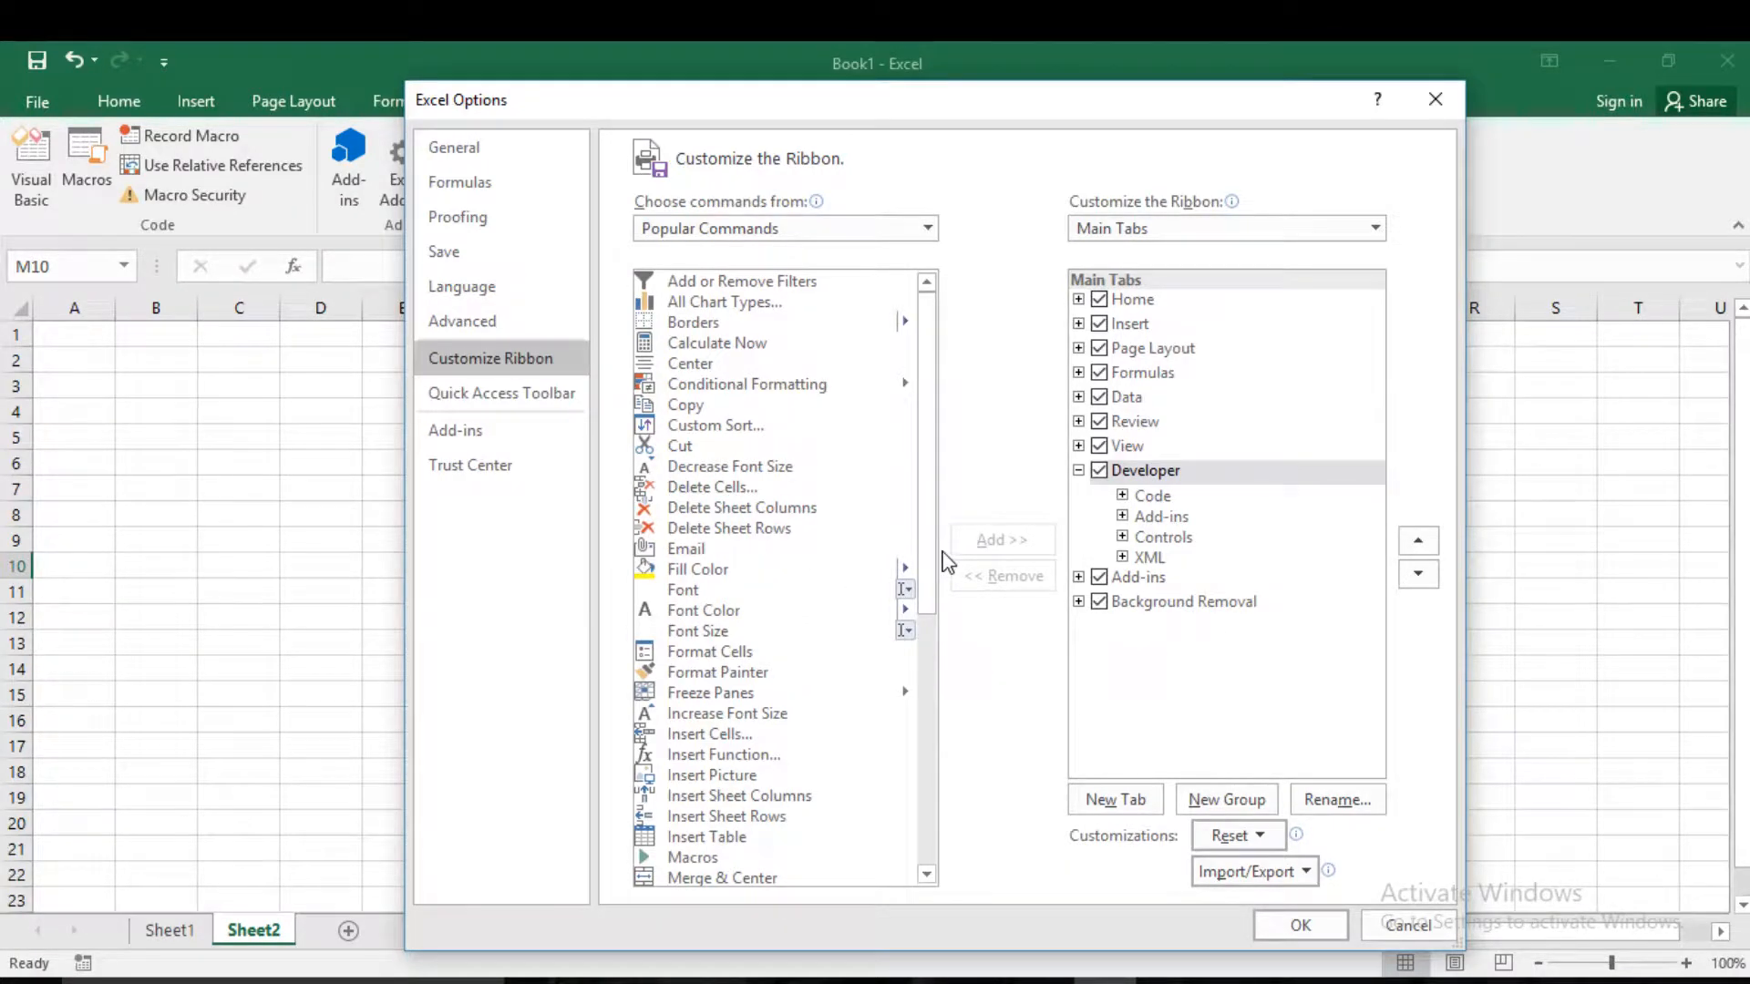
click(1078, 471)
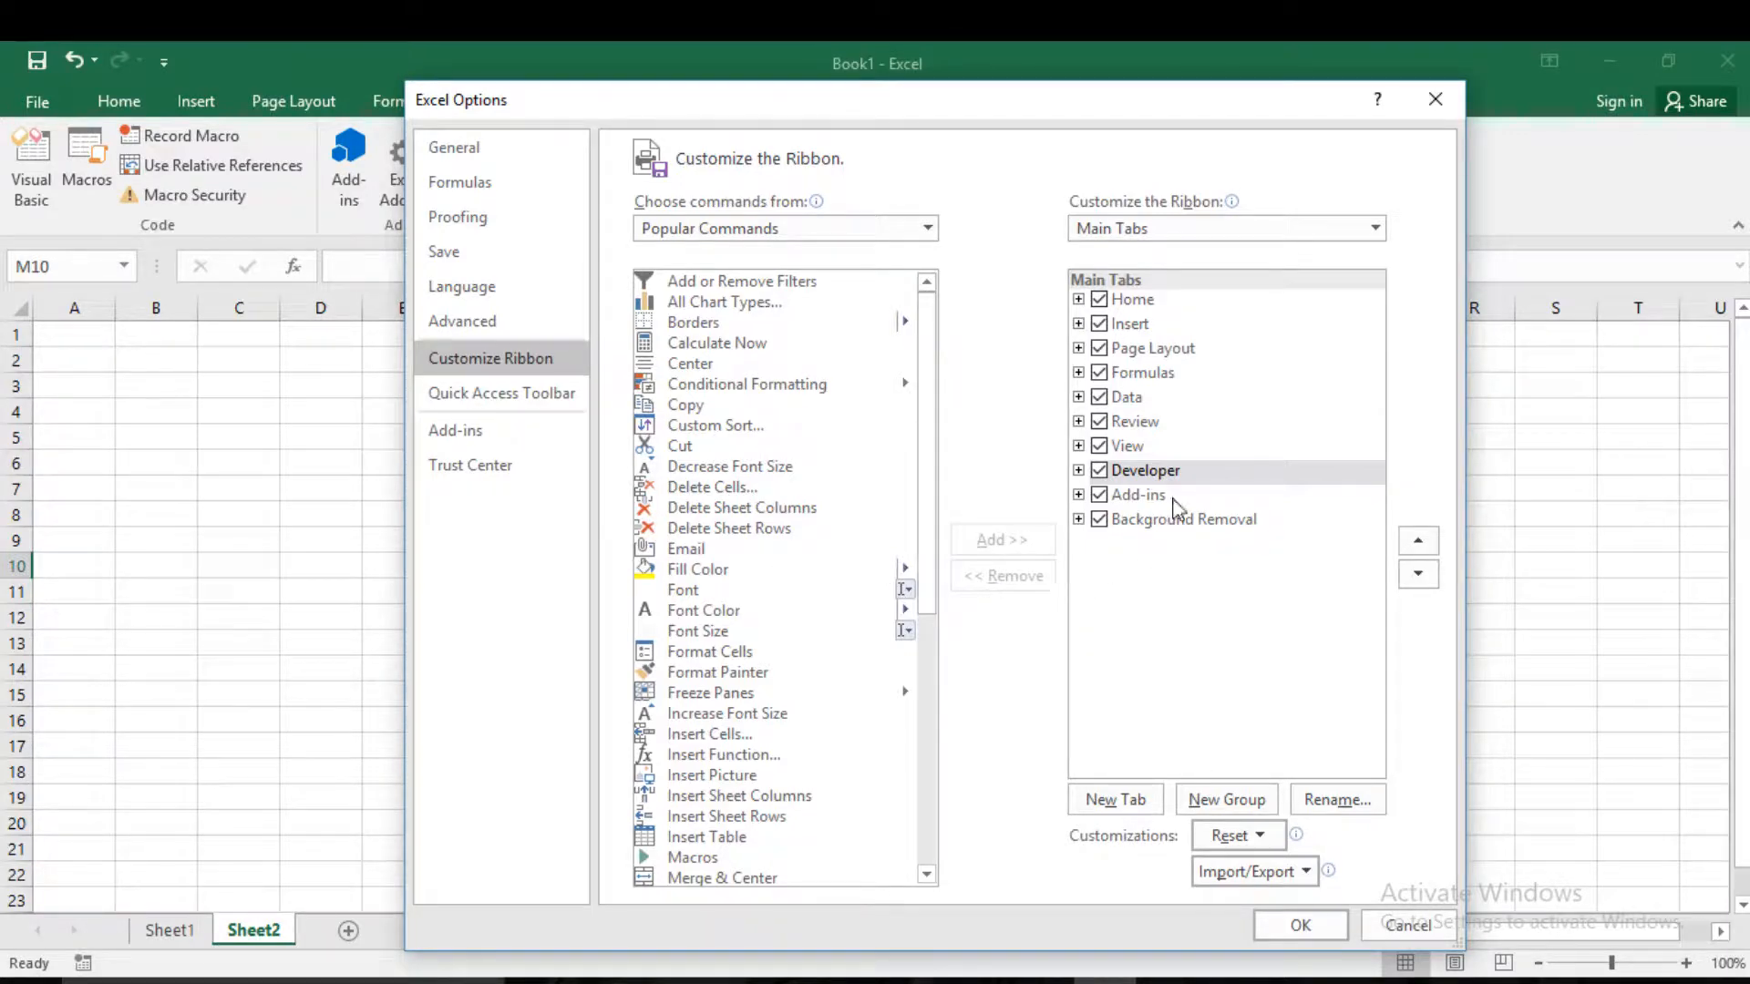
click(1136, 473)
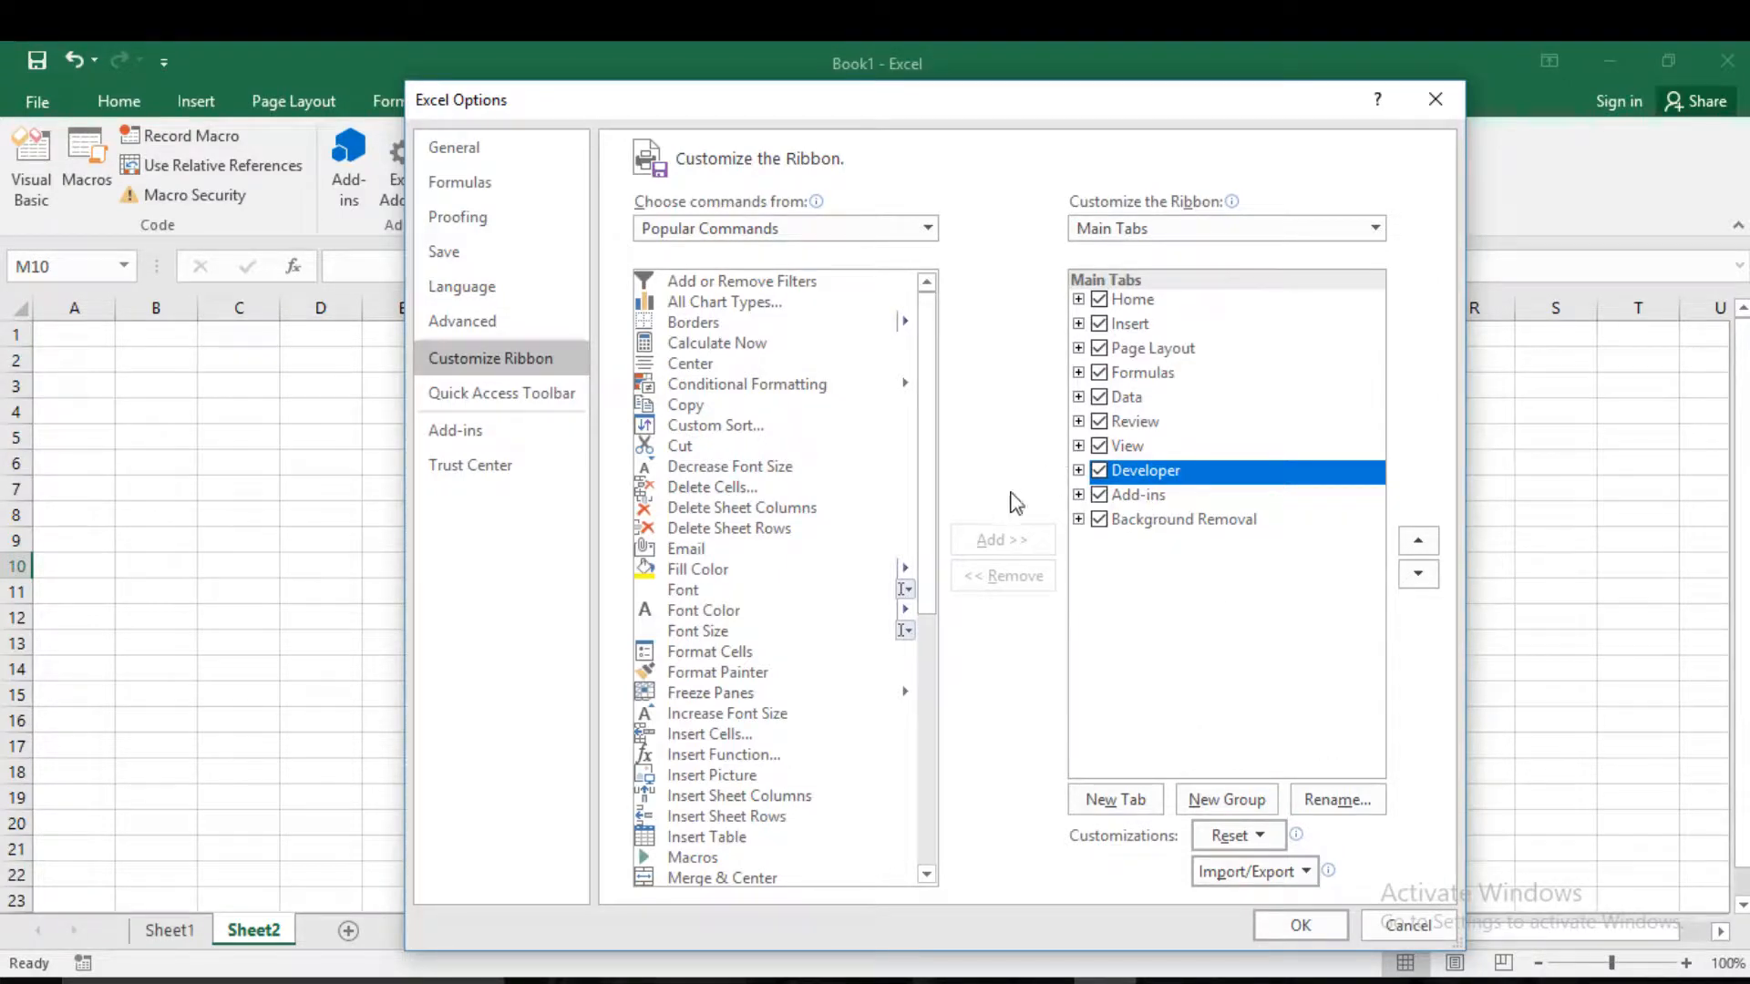
click(1301, 926)
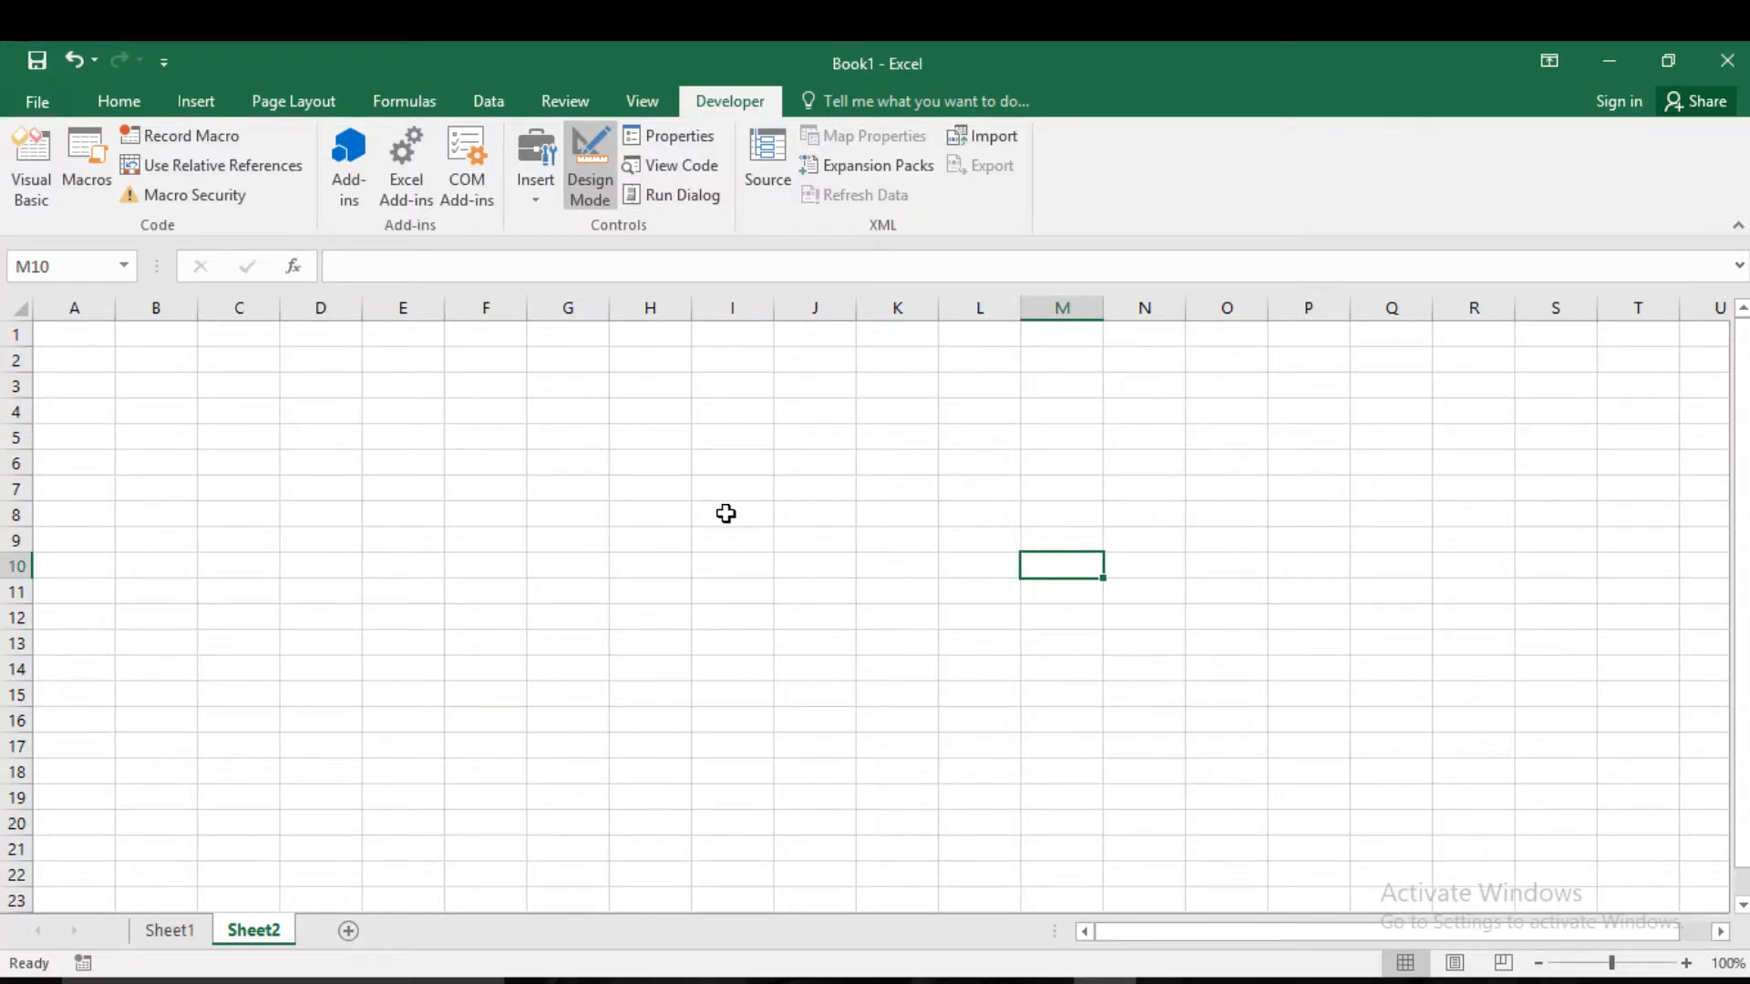
- Insert a small option button form control in cell A1 of Sheet2
click(80, 338)
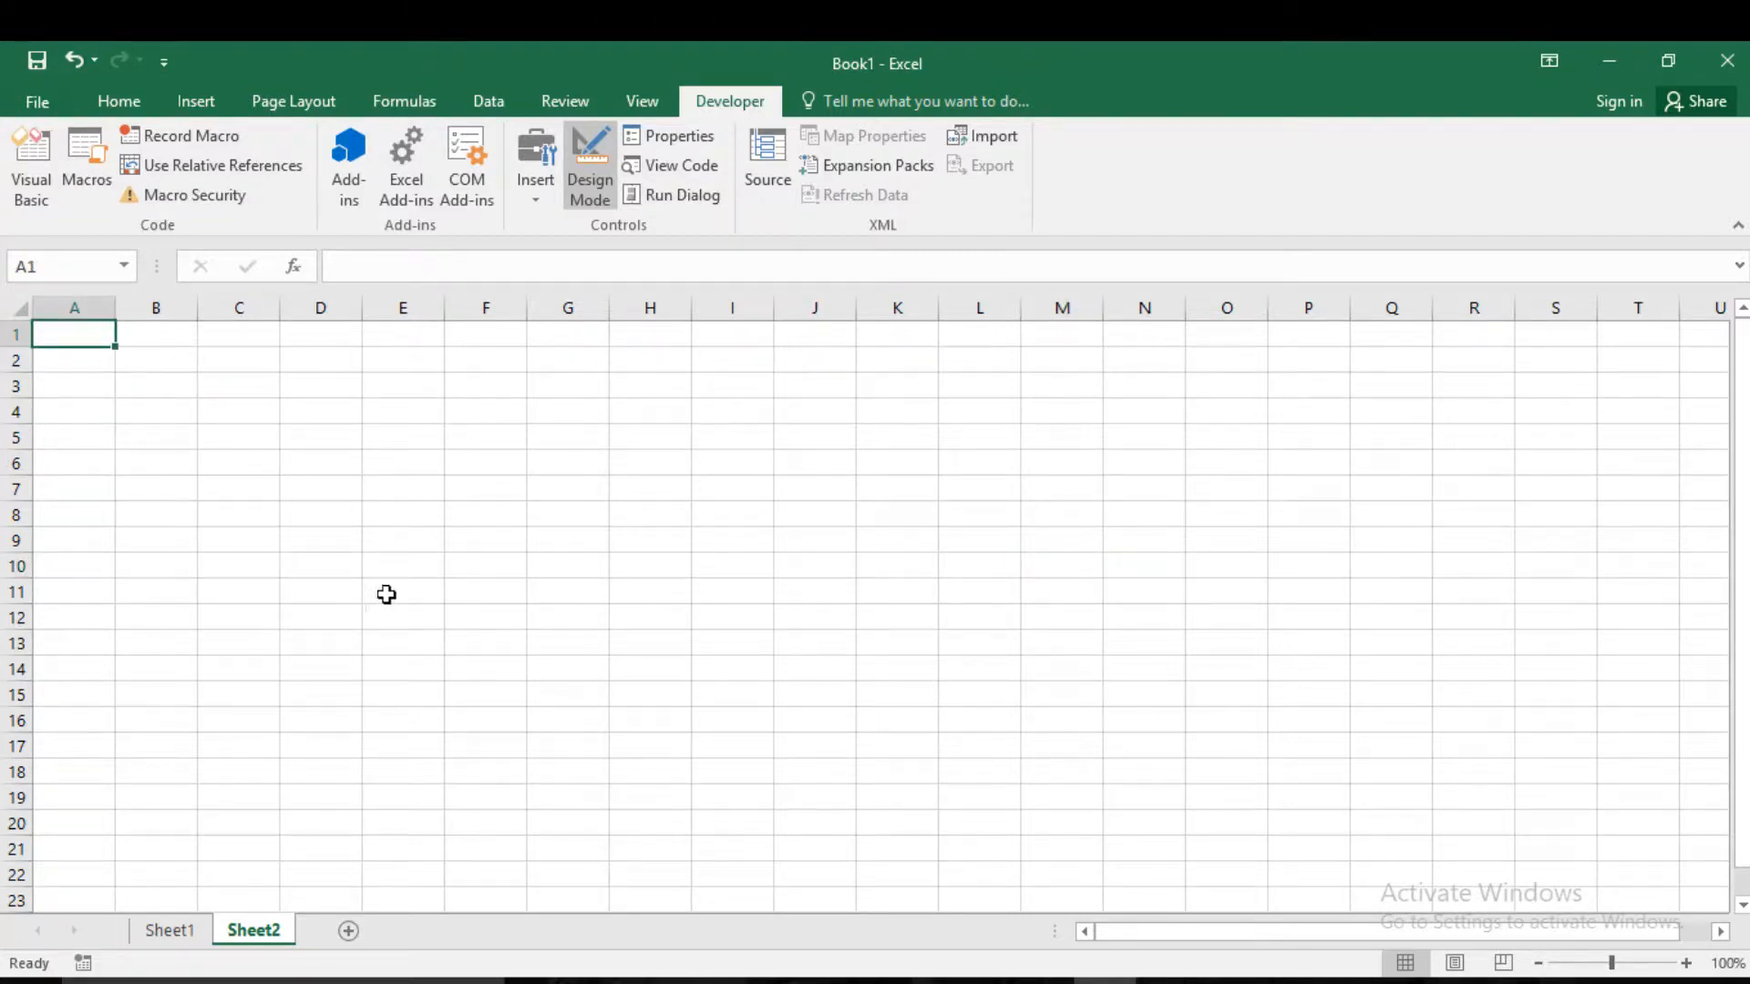
click(545, 209)
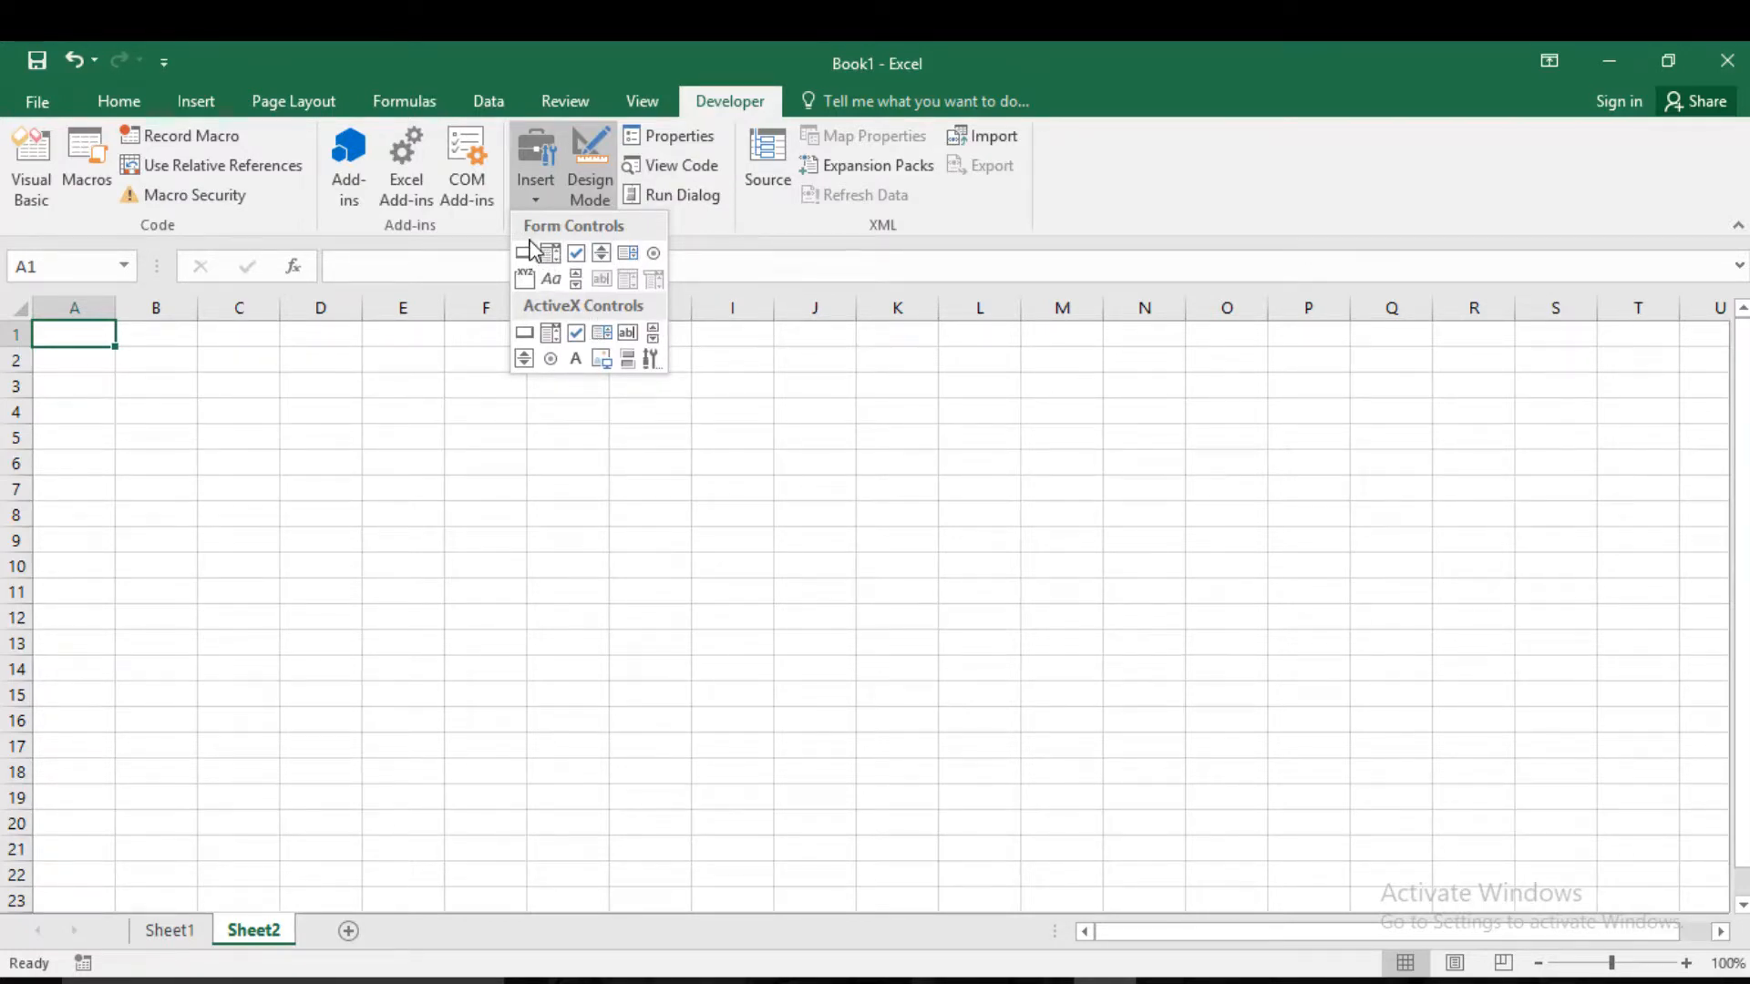
click(654, 254)
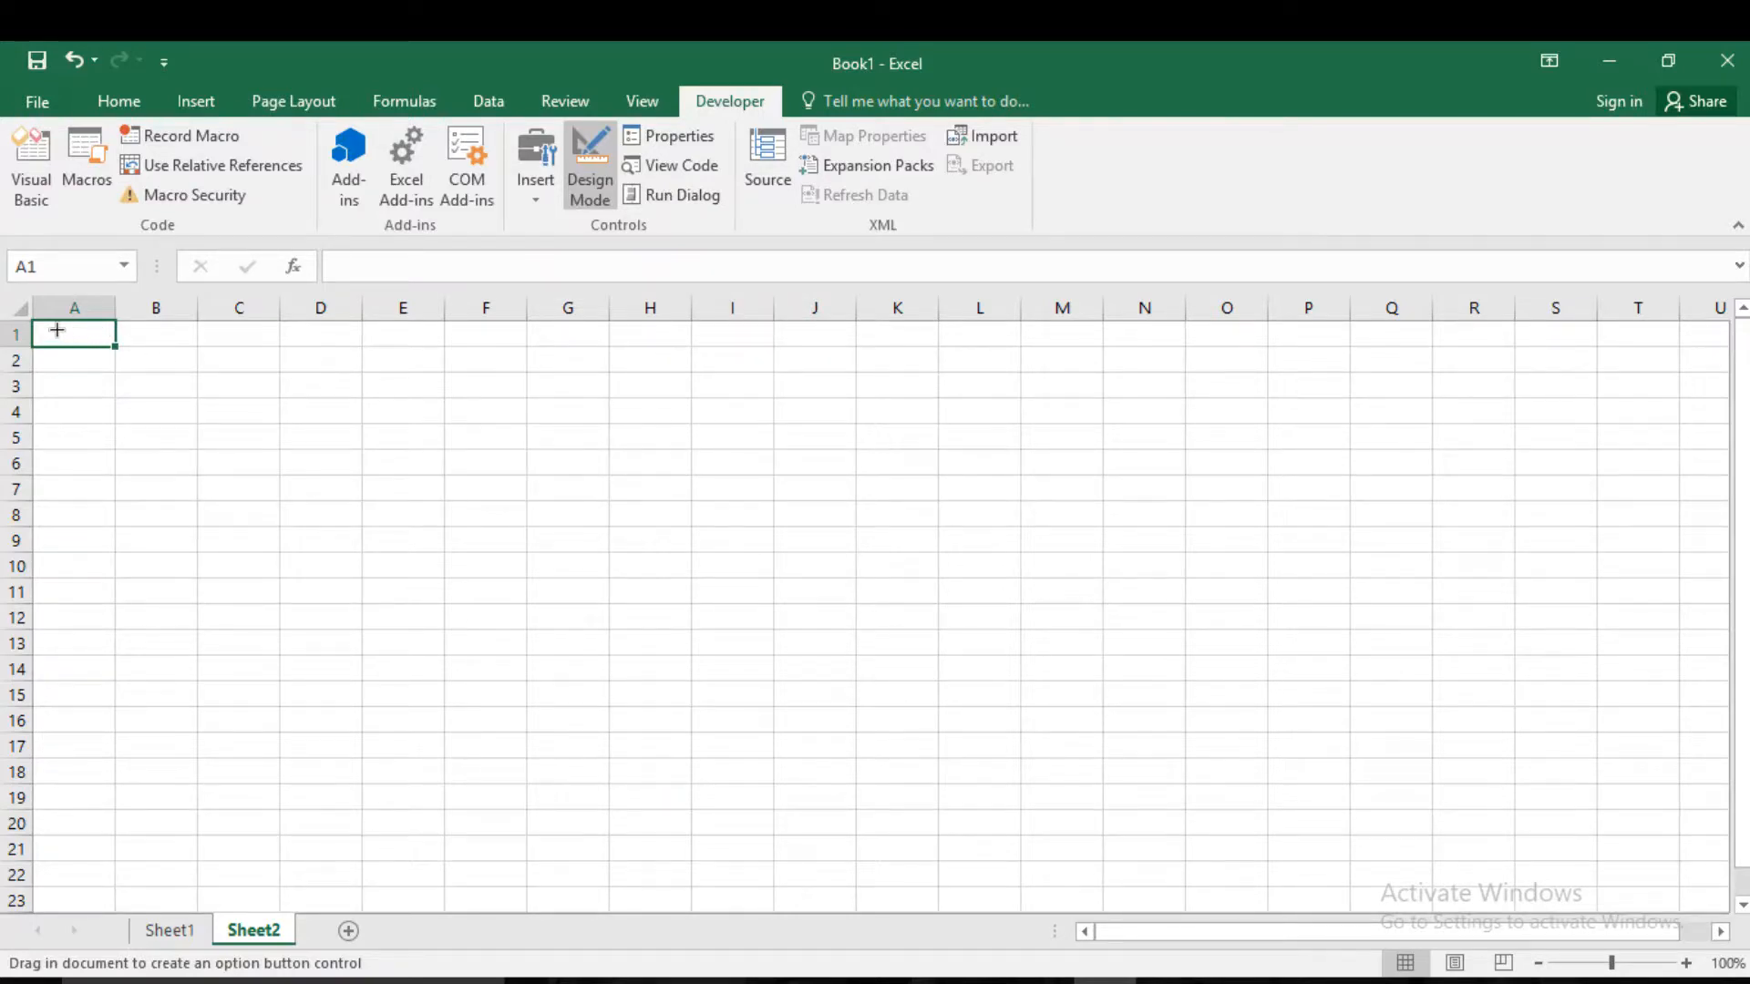
mouse_move(52, 330)
mouse_down()
mouse_move(96, 359)
mouse_move(75, 346)
mouse_up()
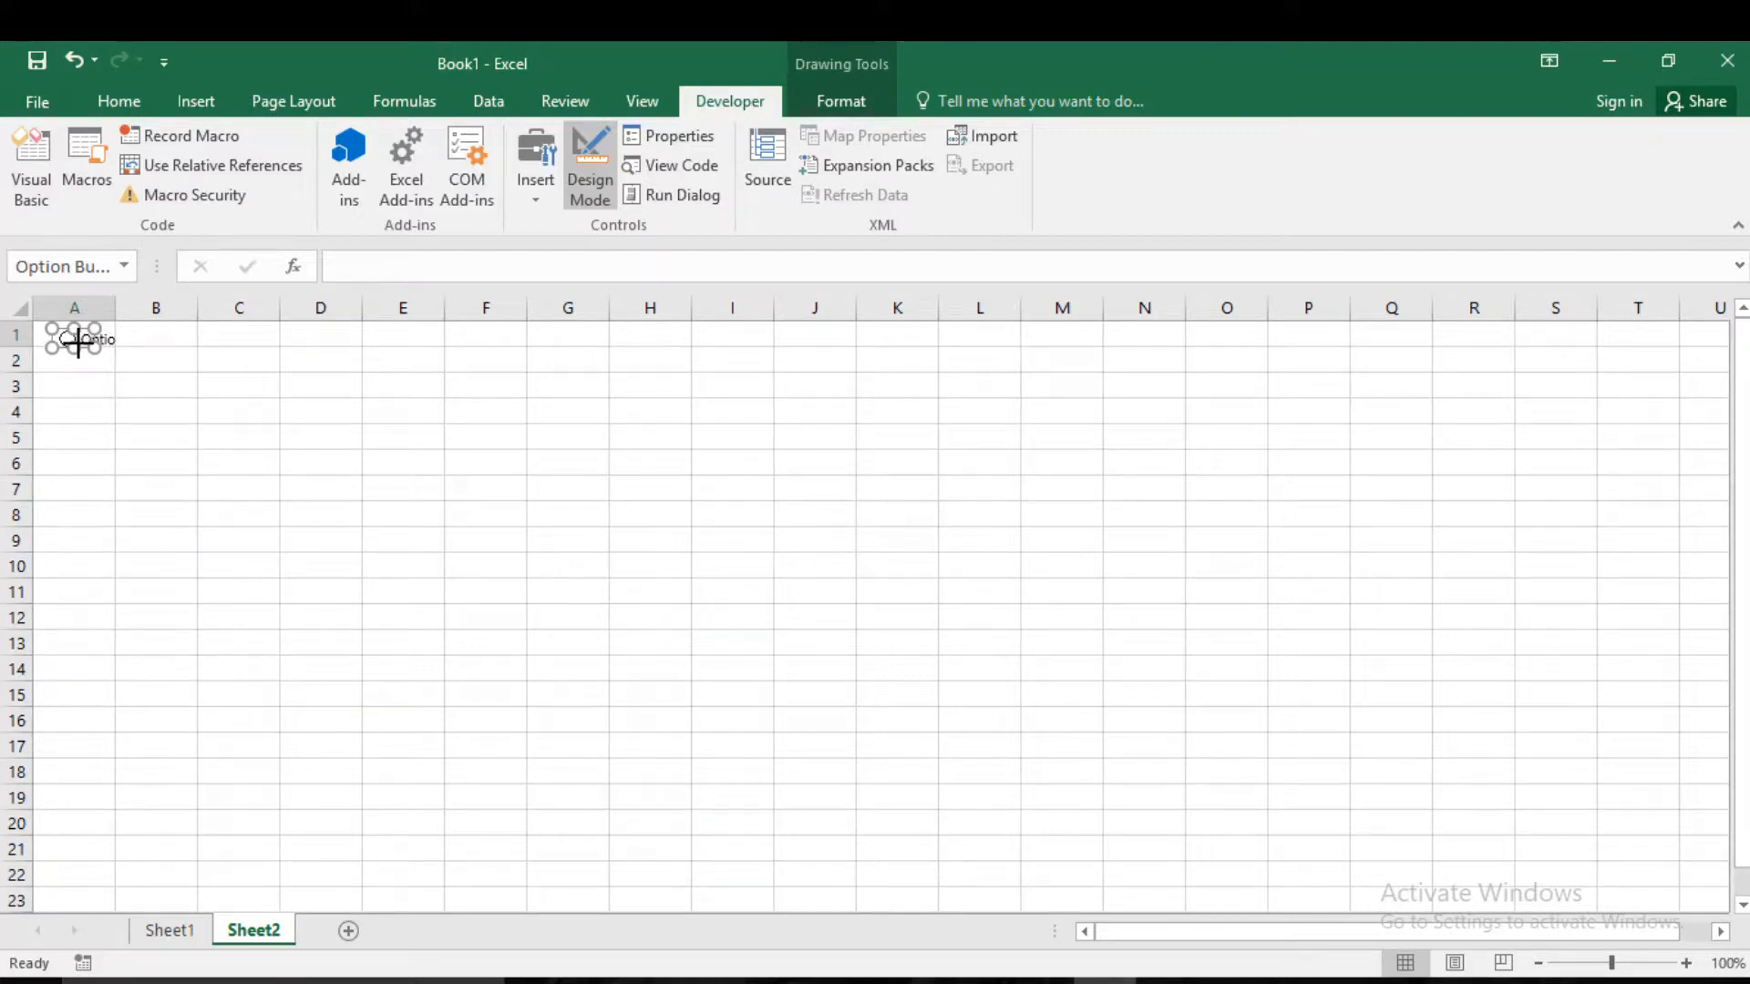
key(Delete)
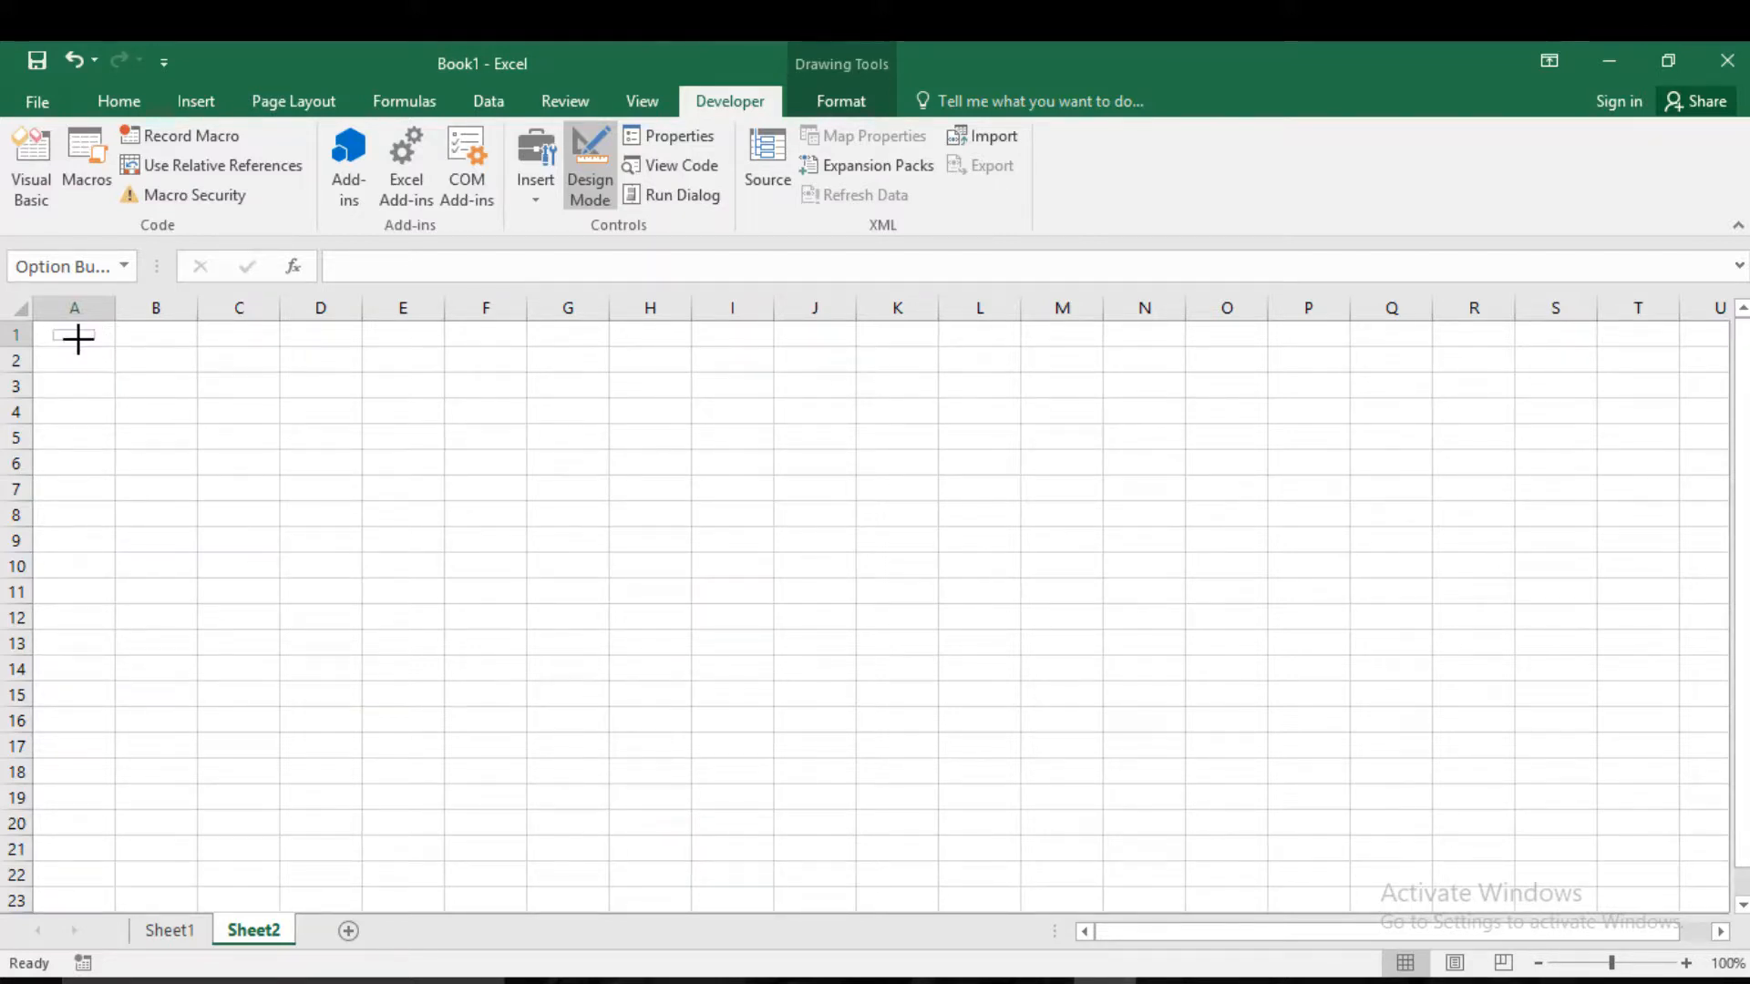
- Increase the height of row 1 and switch on the option button in cell A1
drag(78, 339, 19, 362)
click(160, 391)
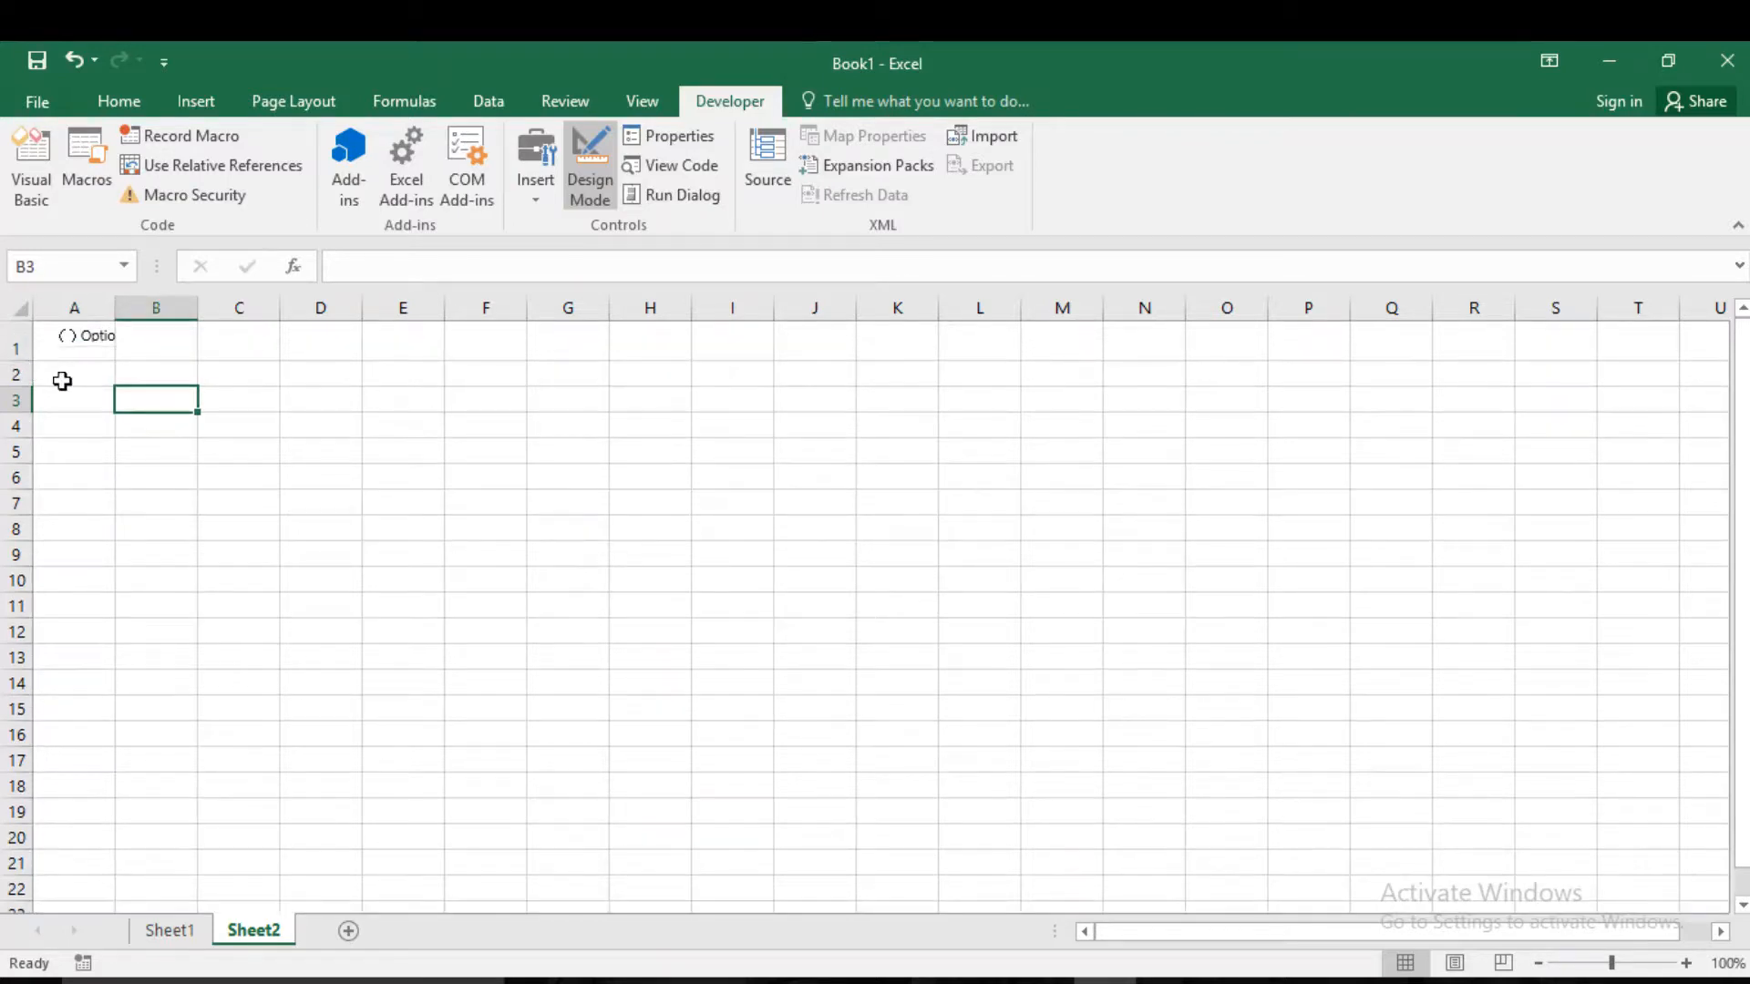
click(91, 355)
right_click(69, 335)
click(71, 416)
click(77, 374)
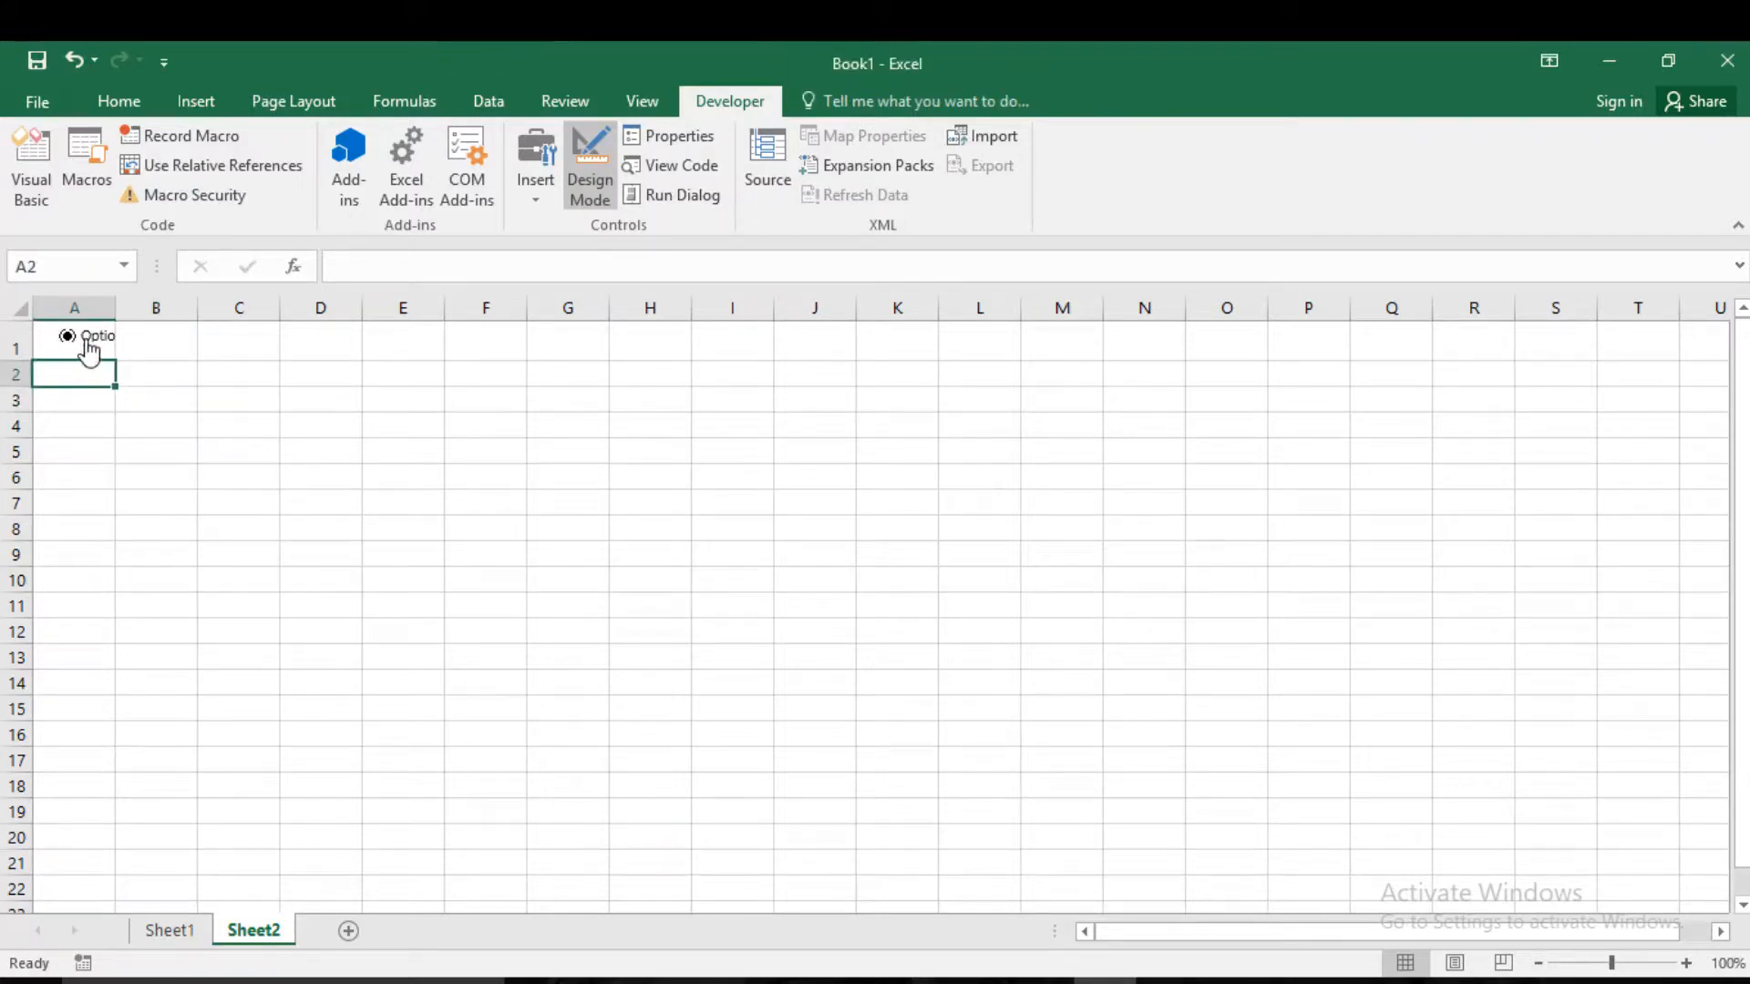
- Copy the option button in cell A1 and paste 12 copies of it onto the sheet
right_click(100, 339)
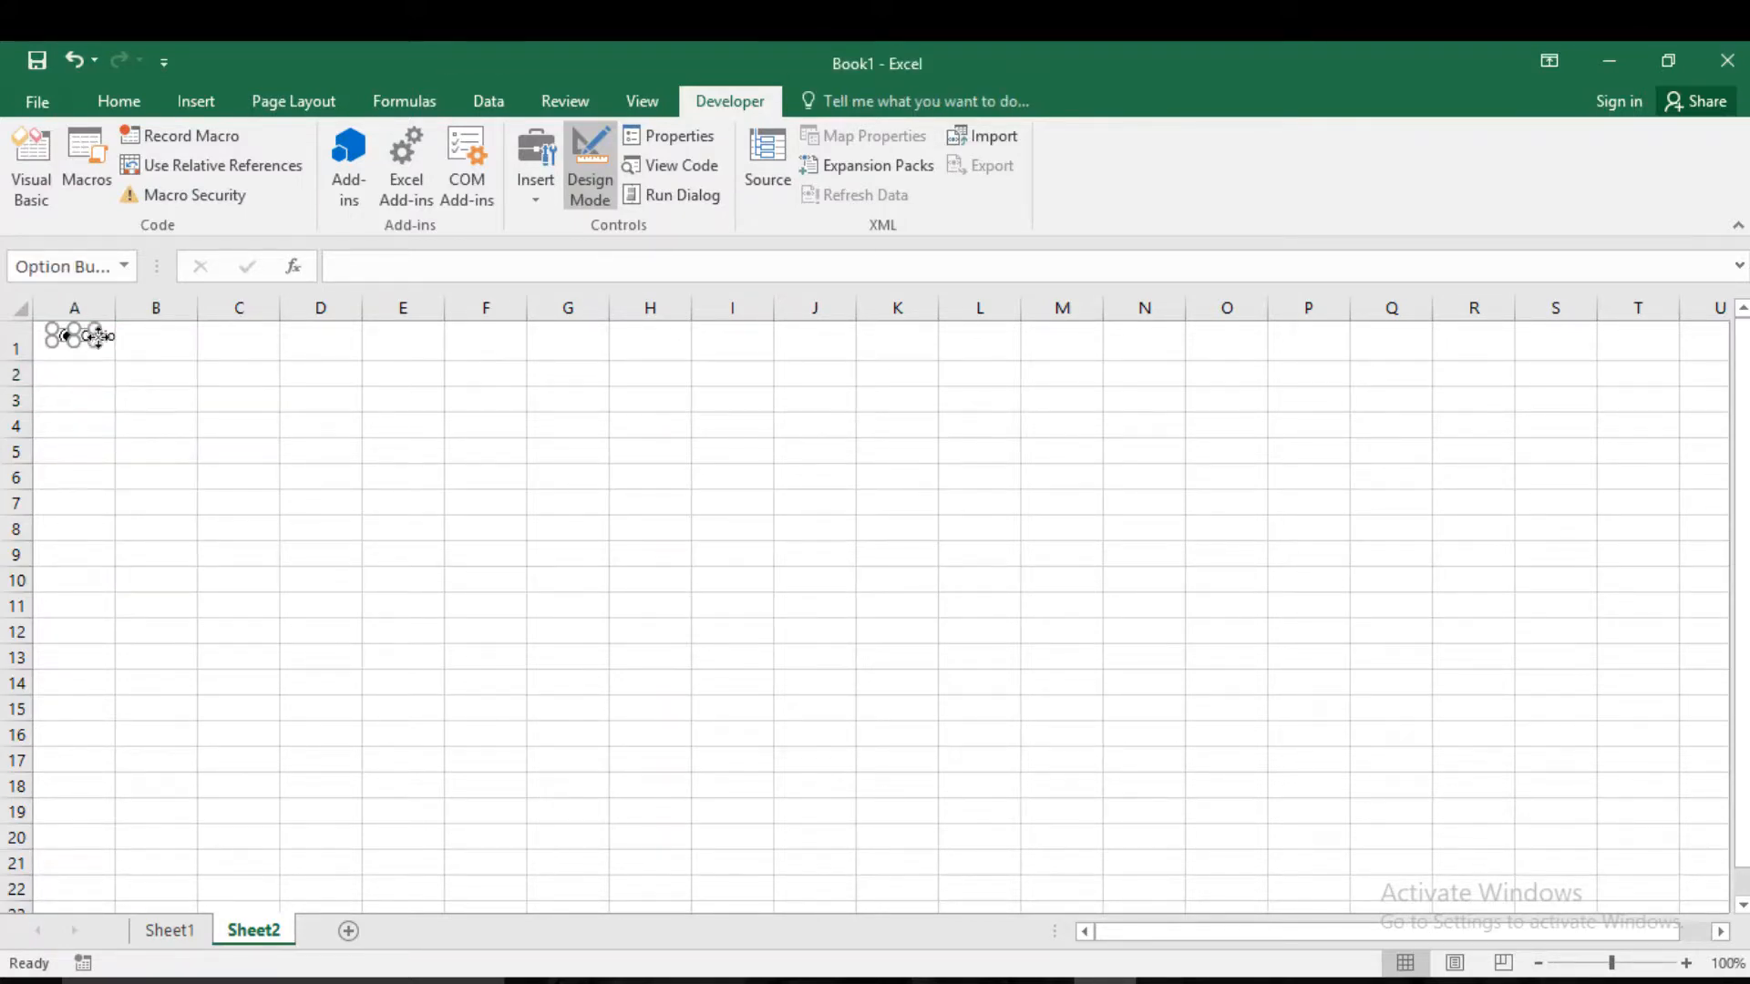
click(156, 385)
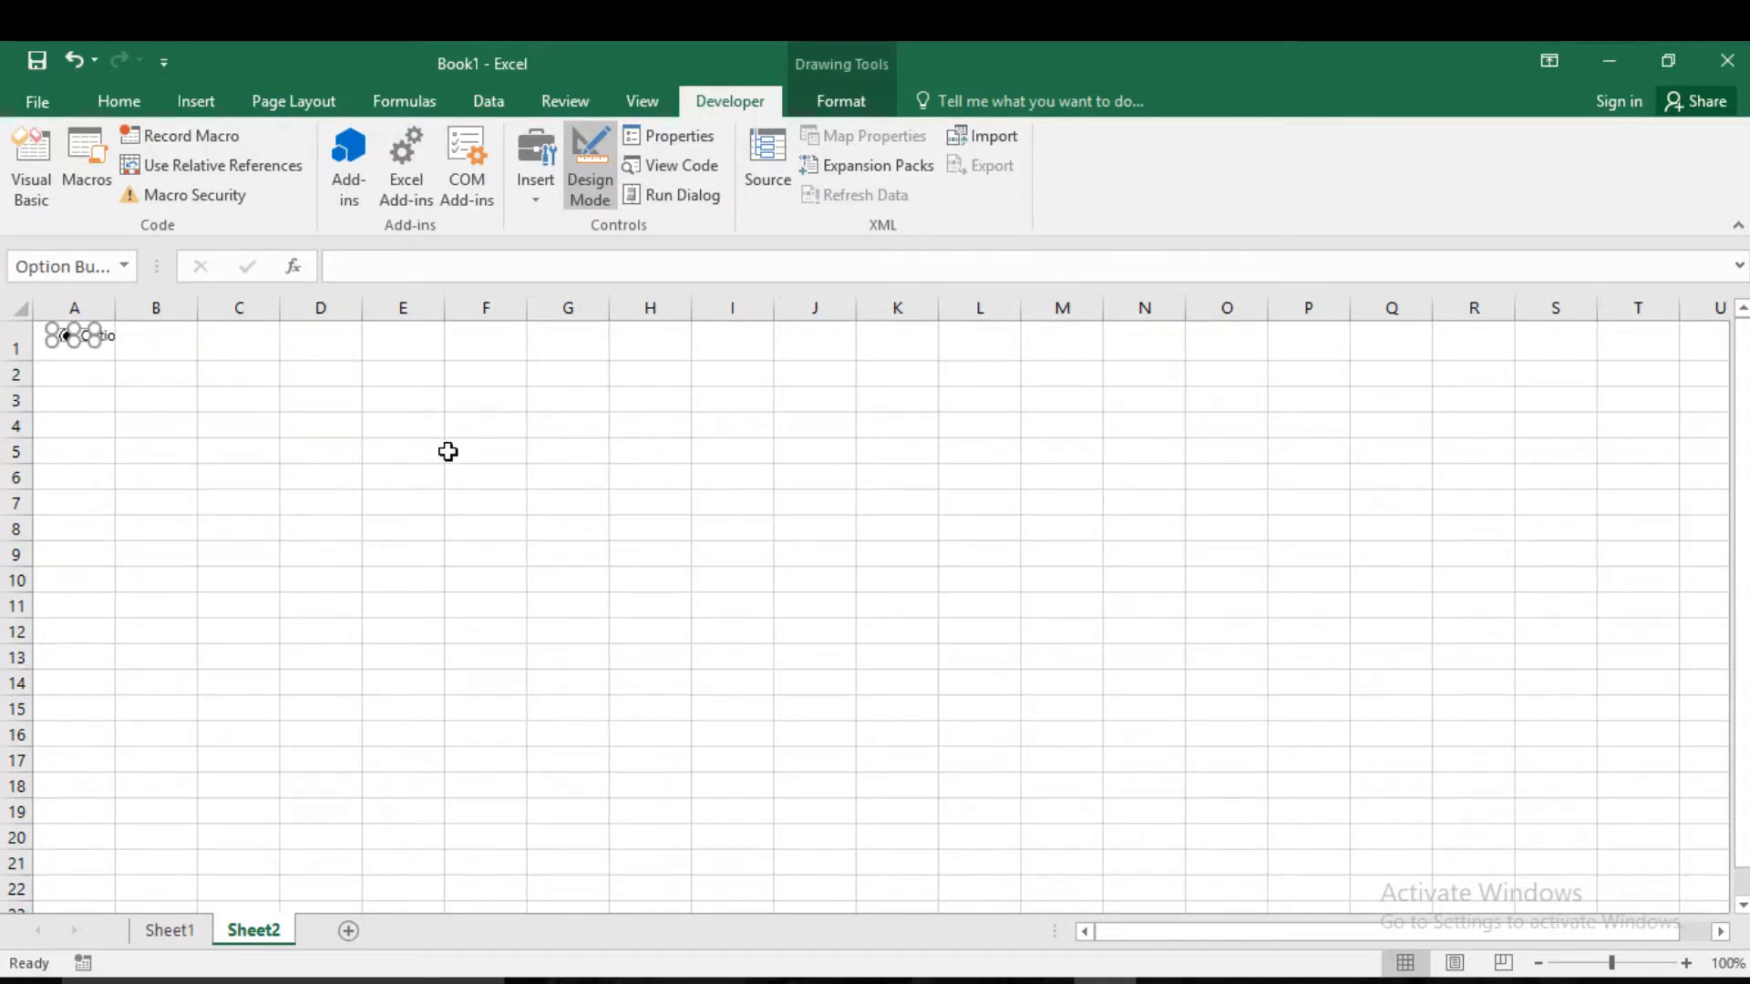
key(ctrl+v)
key(ctrl+v)
key(ctrl+v)
key(ctrl+v)
key(ctrl+v)
key(ctrl+v)
key(ctrl+v)
key(ctrl+v)
key(ctrl+v)
key(ctrl+v)
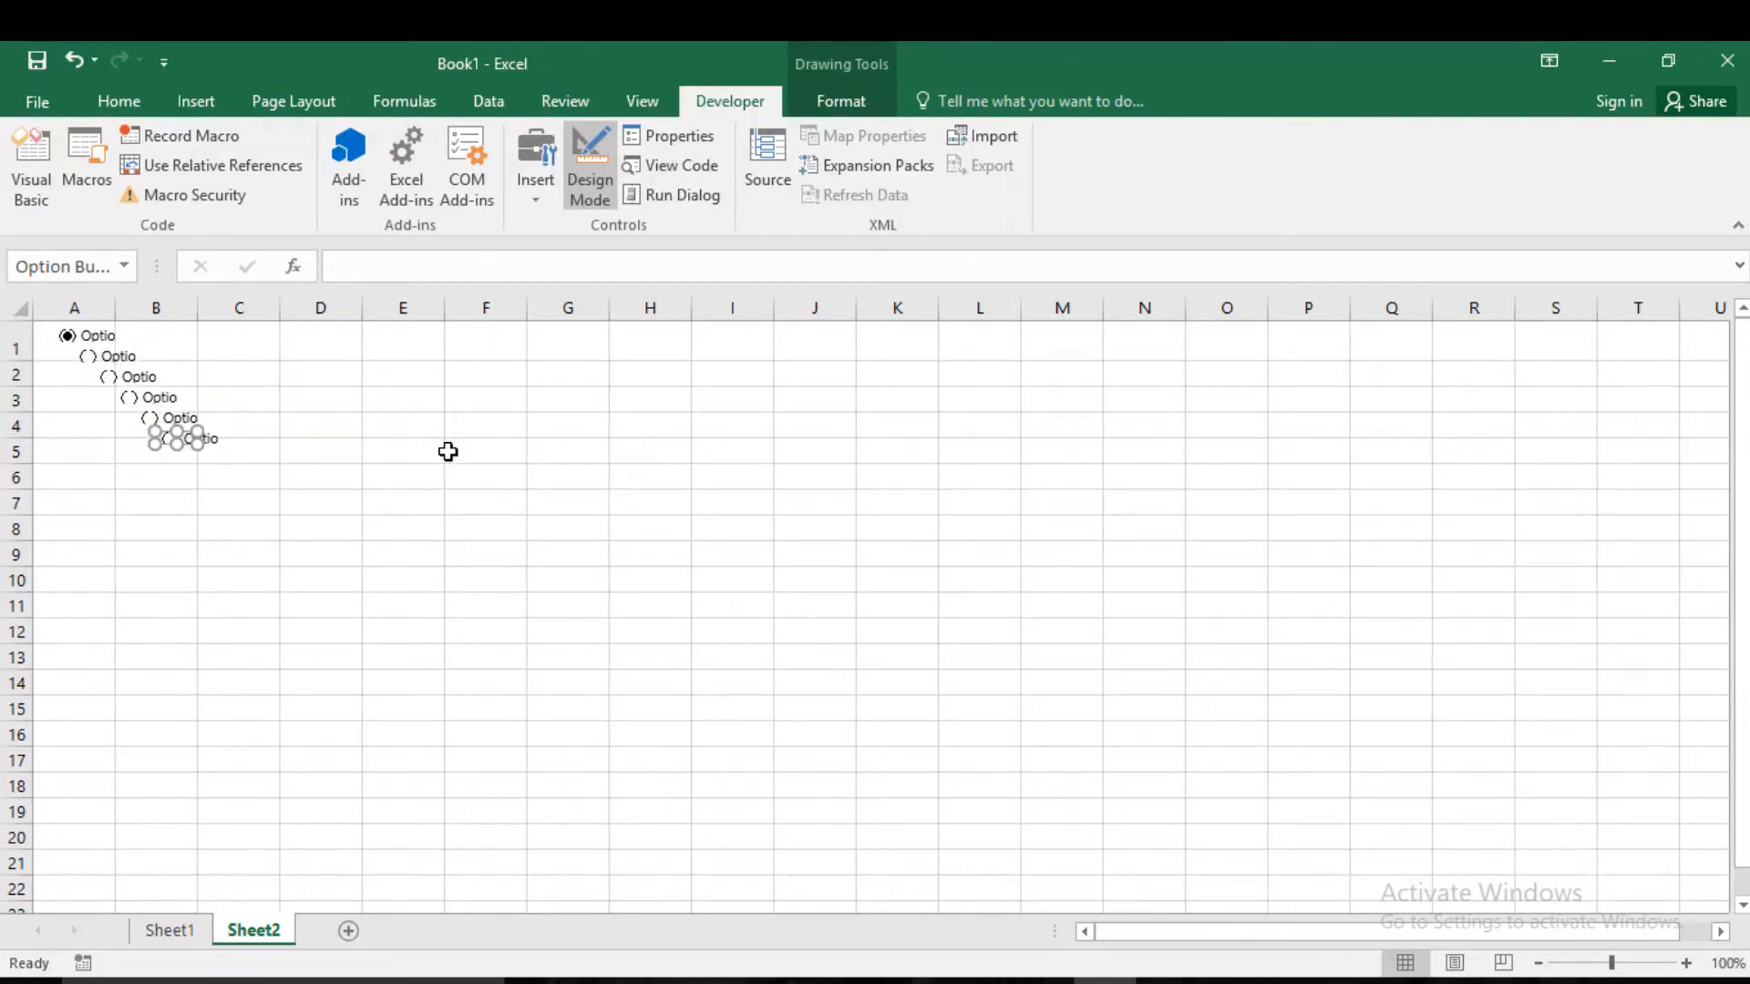
key(ctrl+v)
key(ctrl+v)
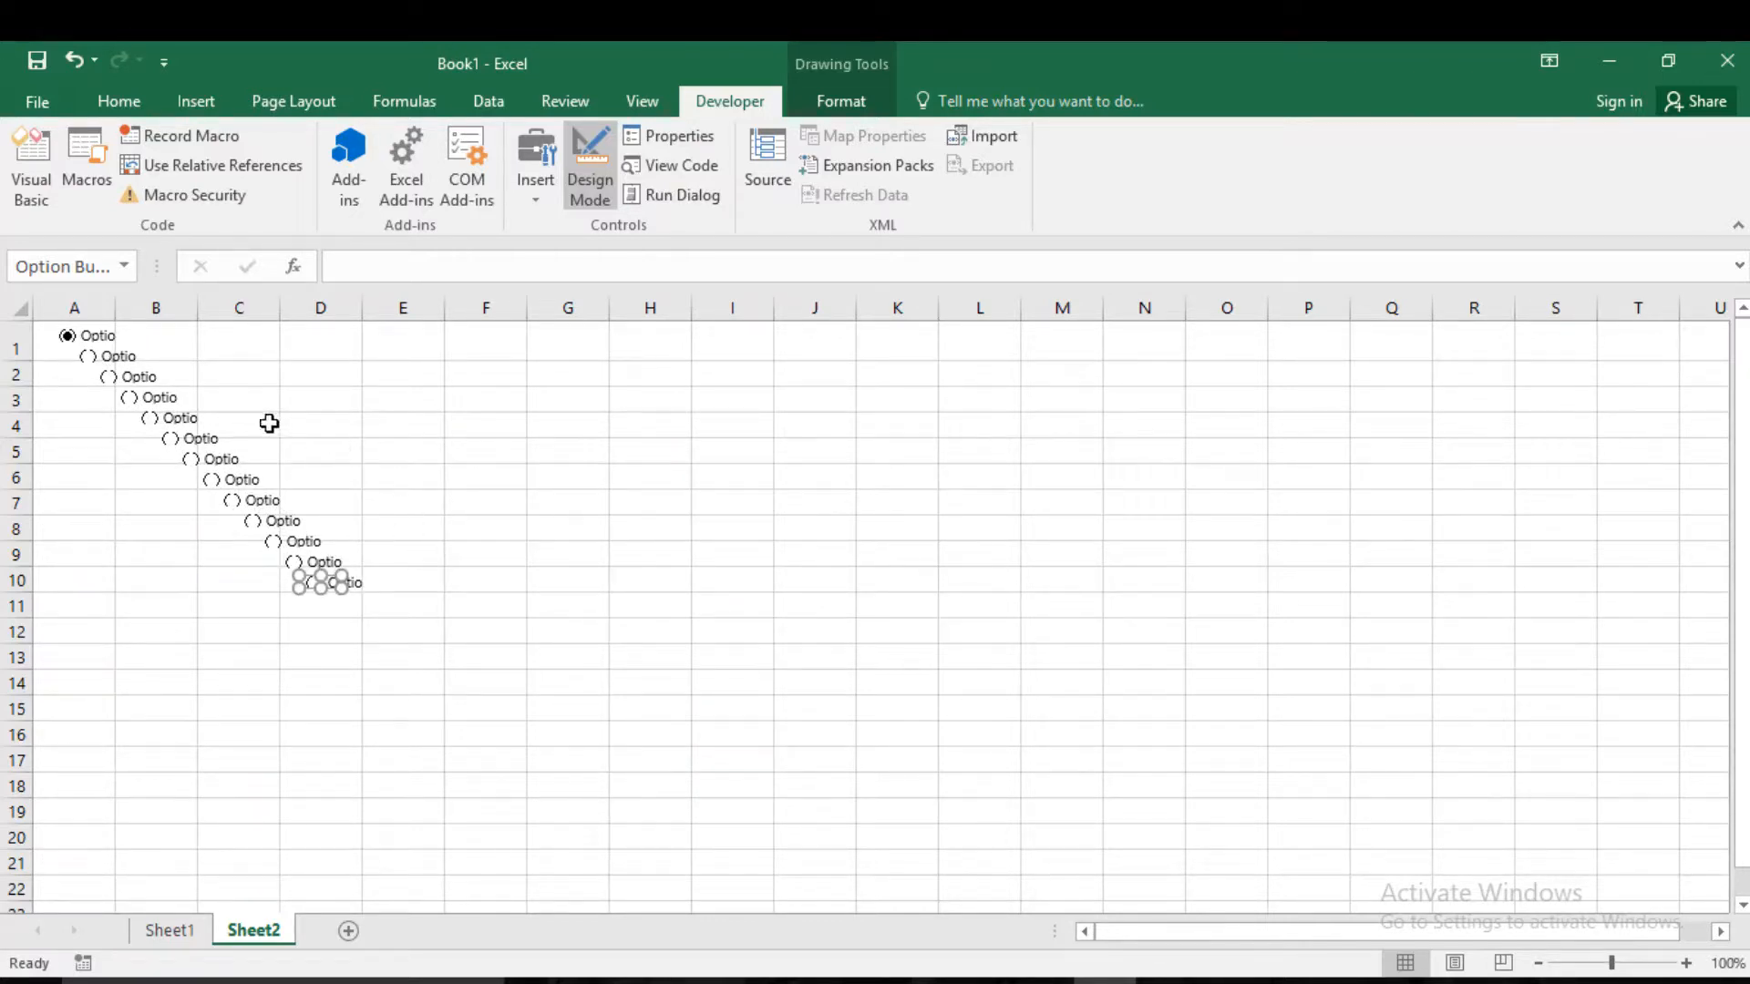
- Test the pasted option buttons by selecting them one after another, from the second to the seventh
click(86, 358)
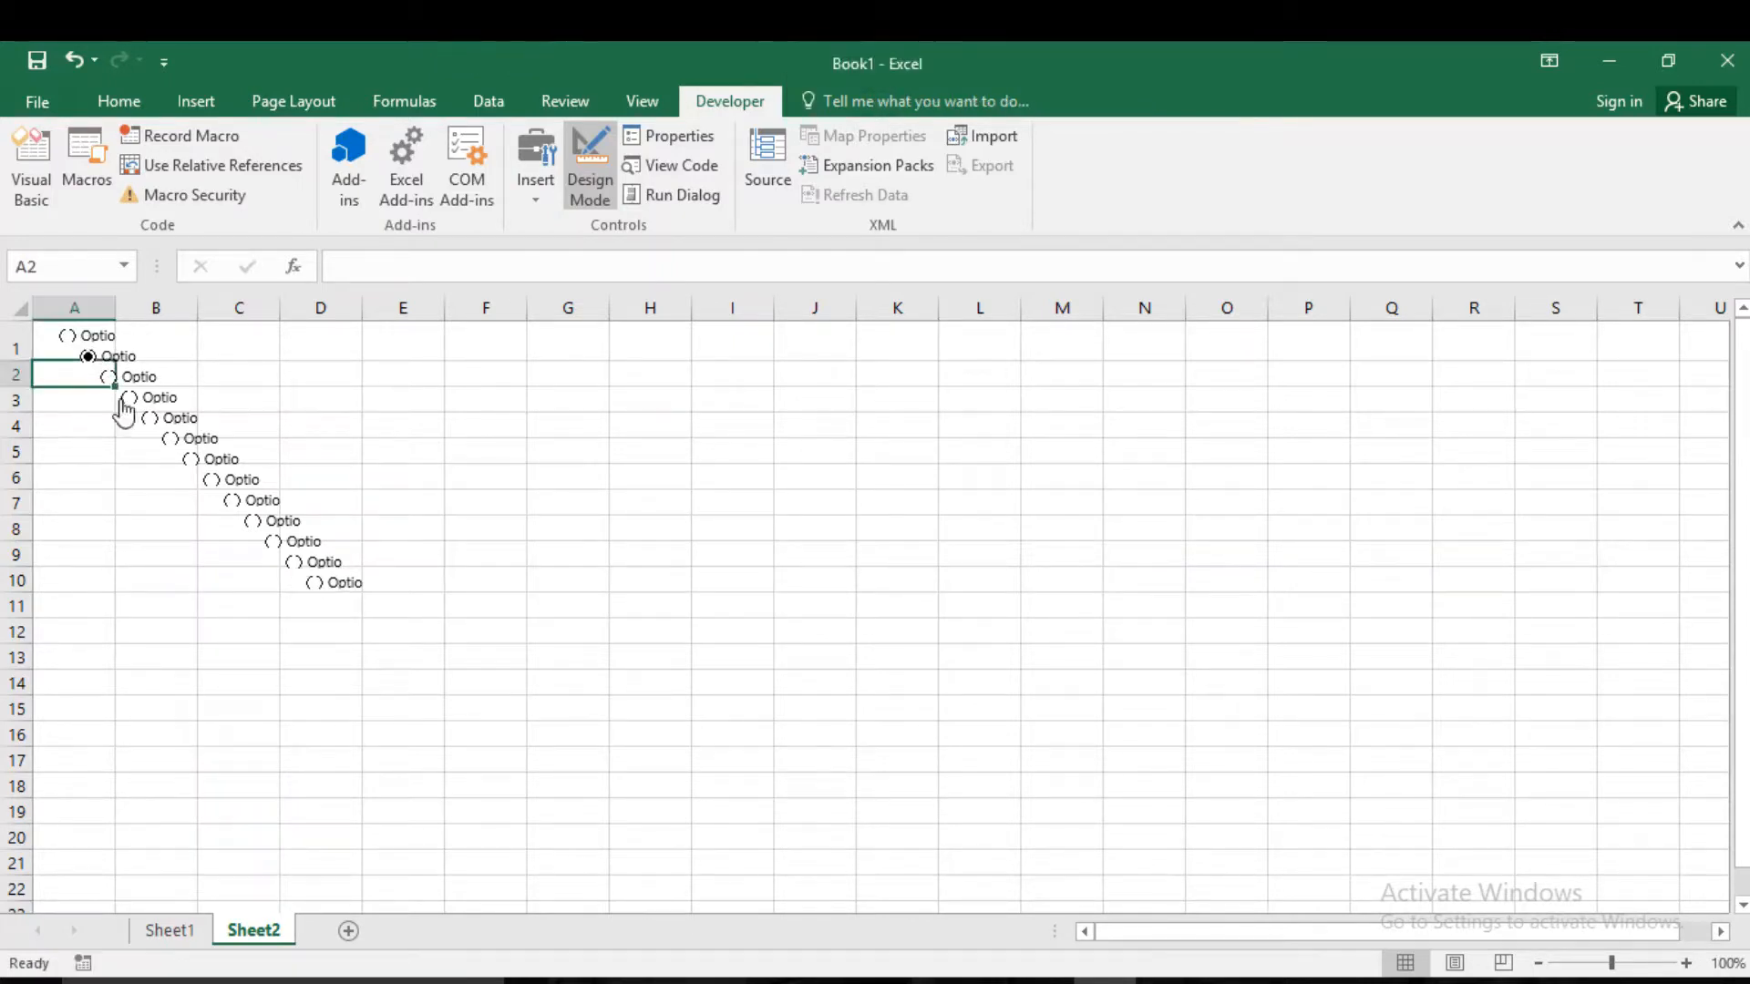
click(110, 379)
click(132, 410)
click(149, 420)
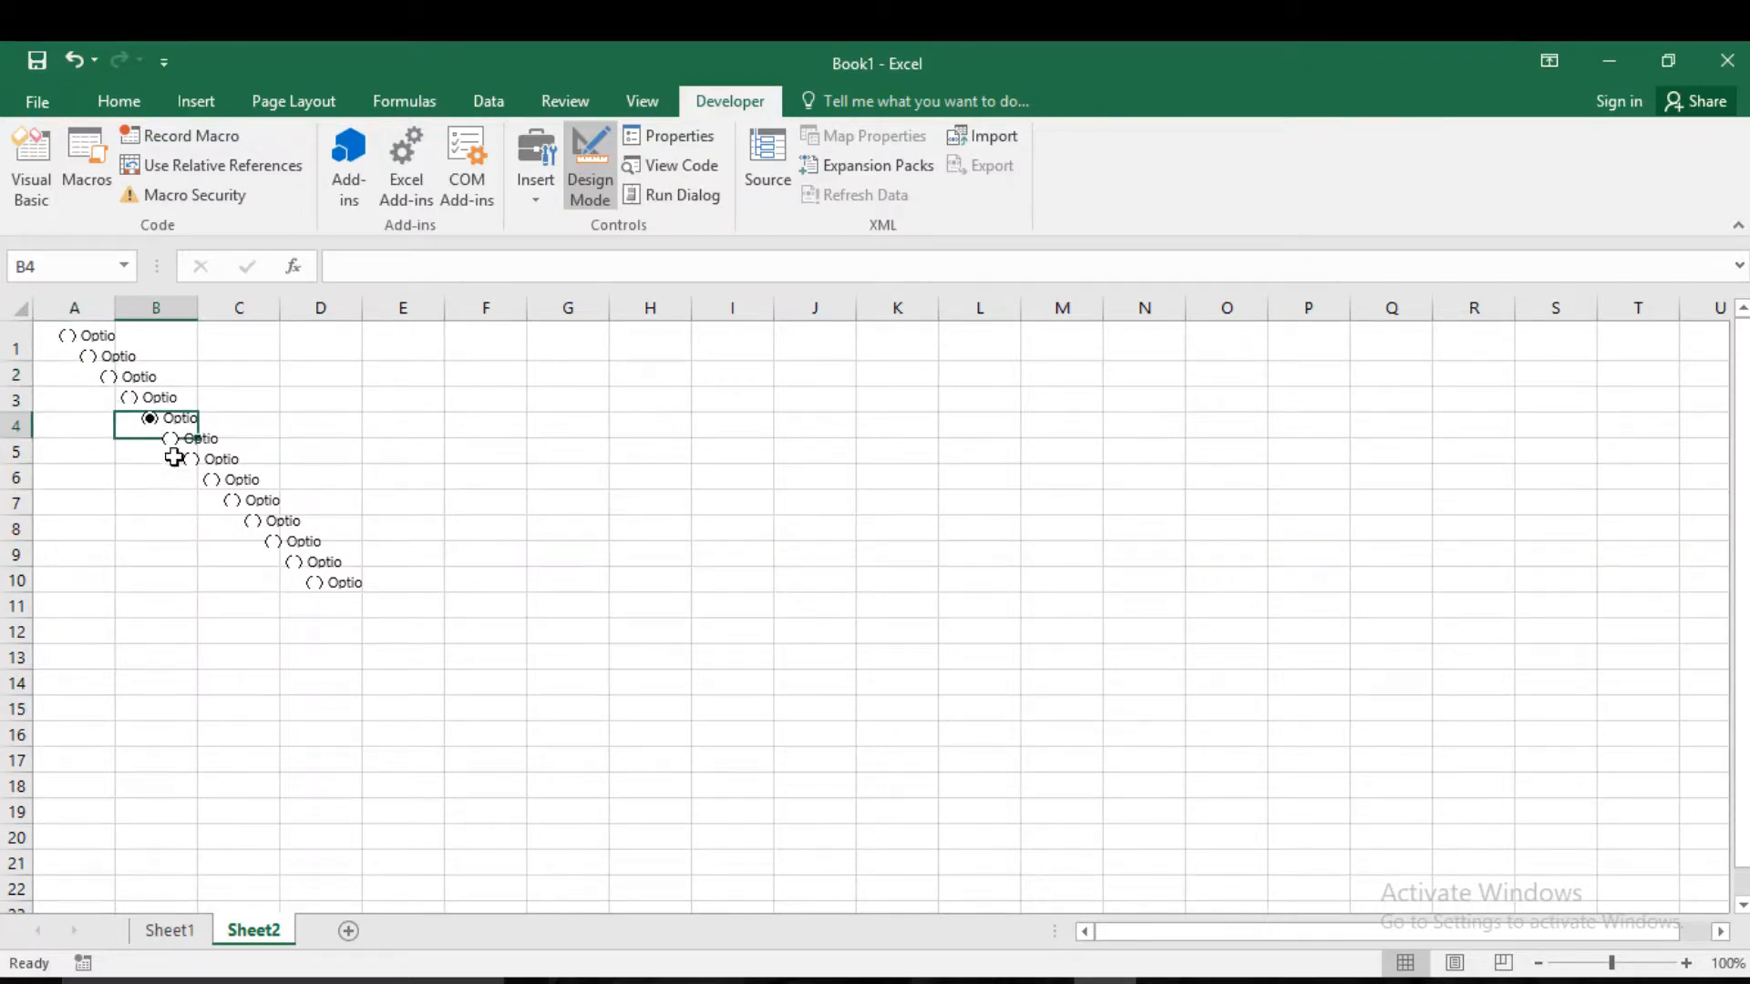
click(173, 443)
click(192, 472)
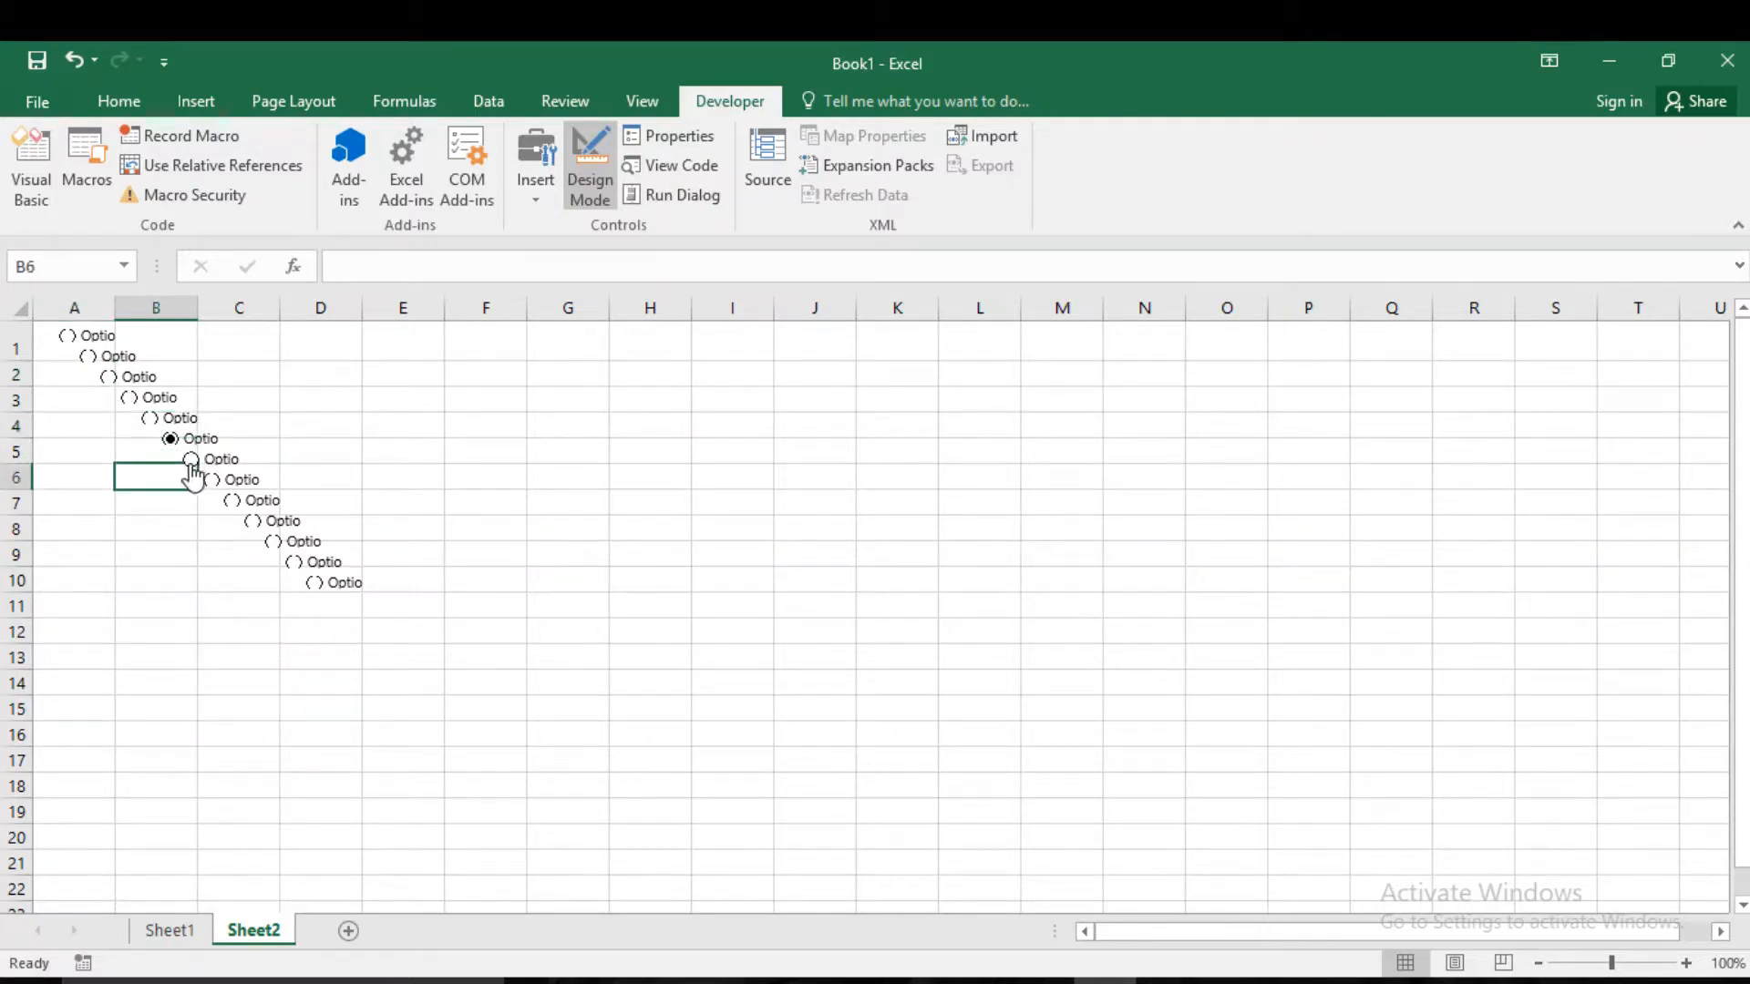
click(191, 466)
click(221, 488)
click(538, 536)
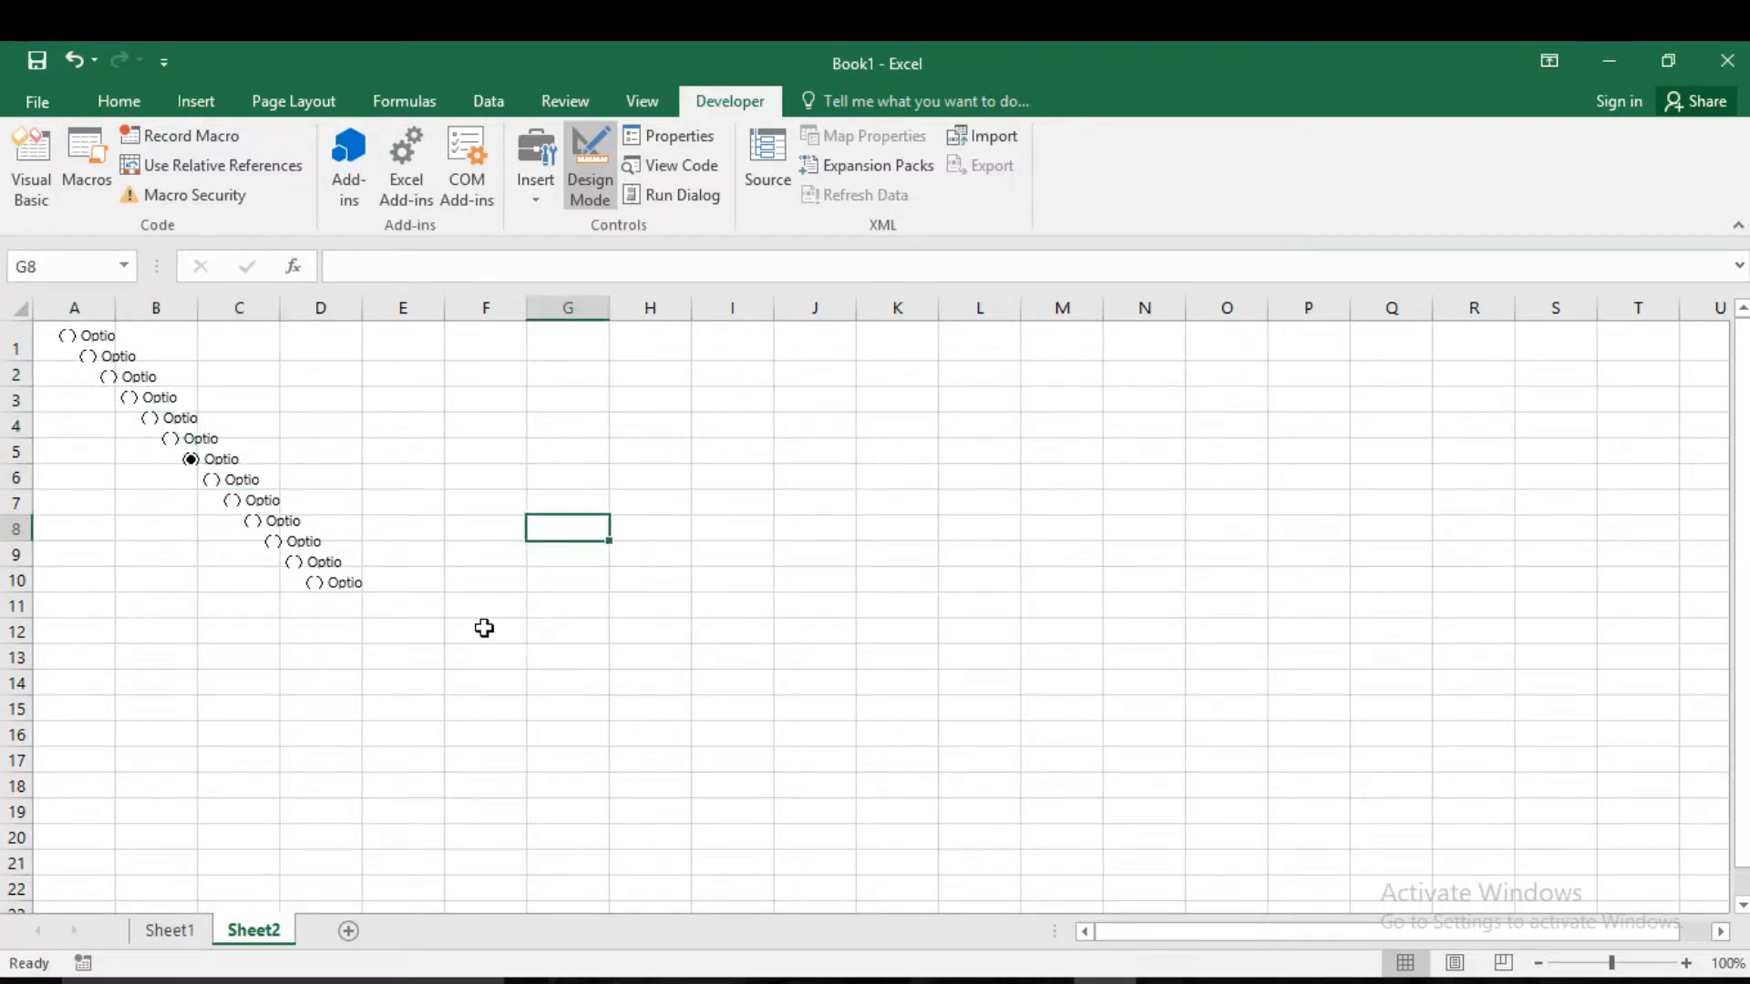
- Move the second option button into cell A2 and the third option button into cell A3
click(109, 361)
right_click(113, 372)
key(Escape)
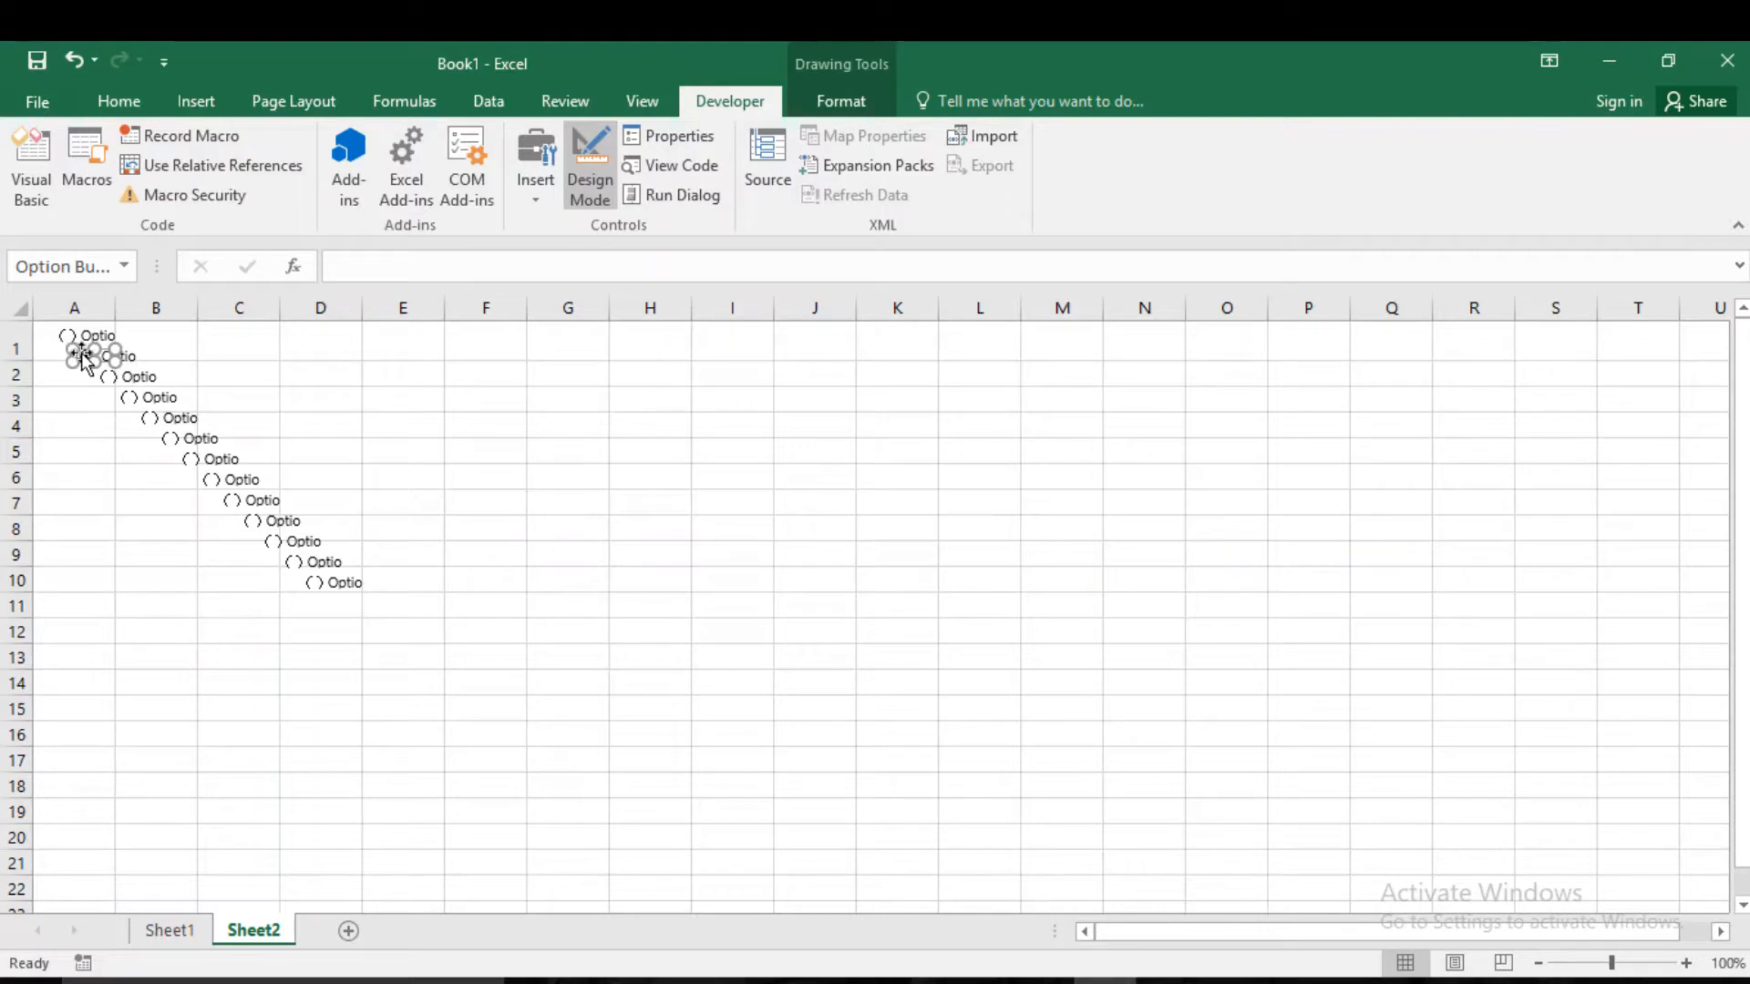
drag(87, 355, 55, 368)
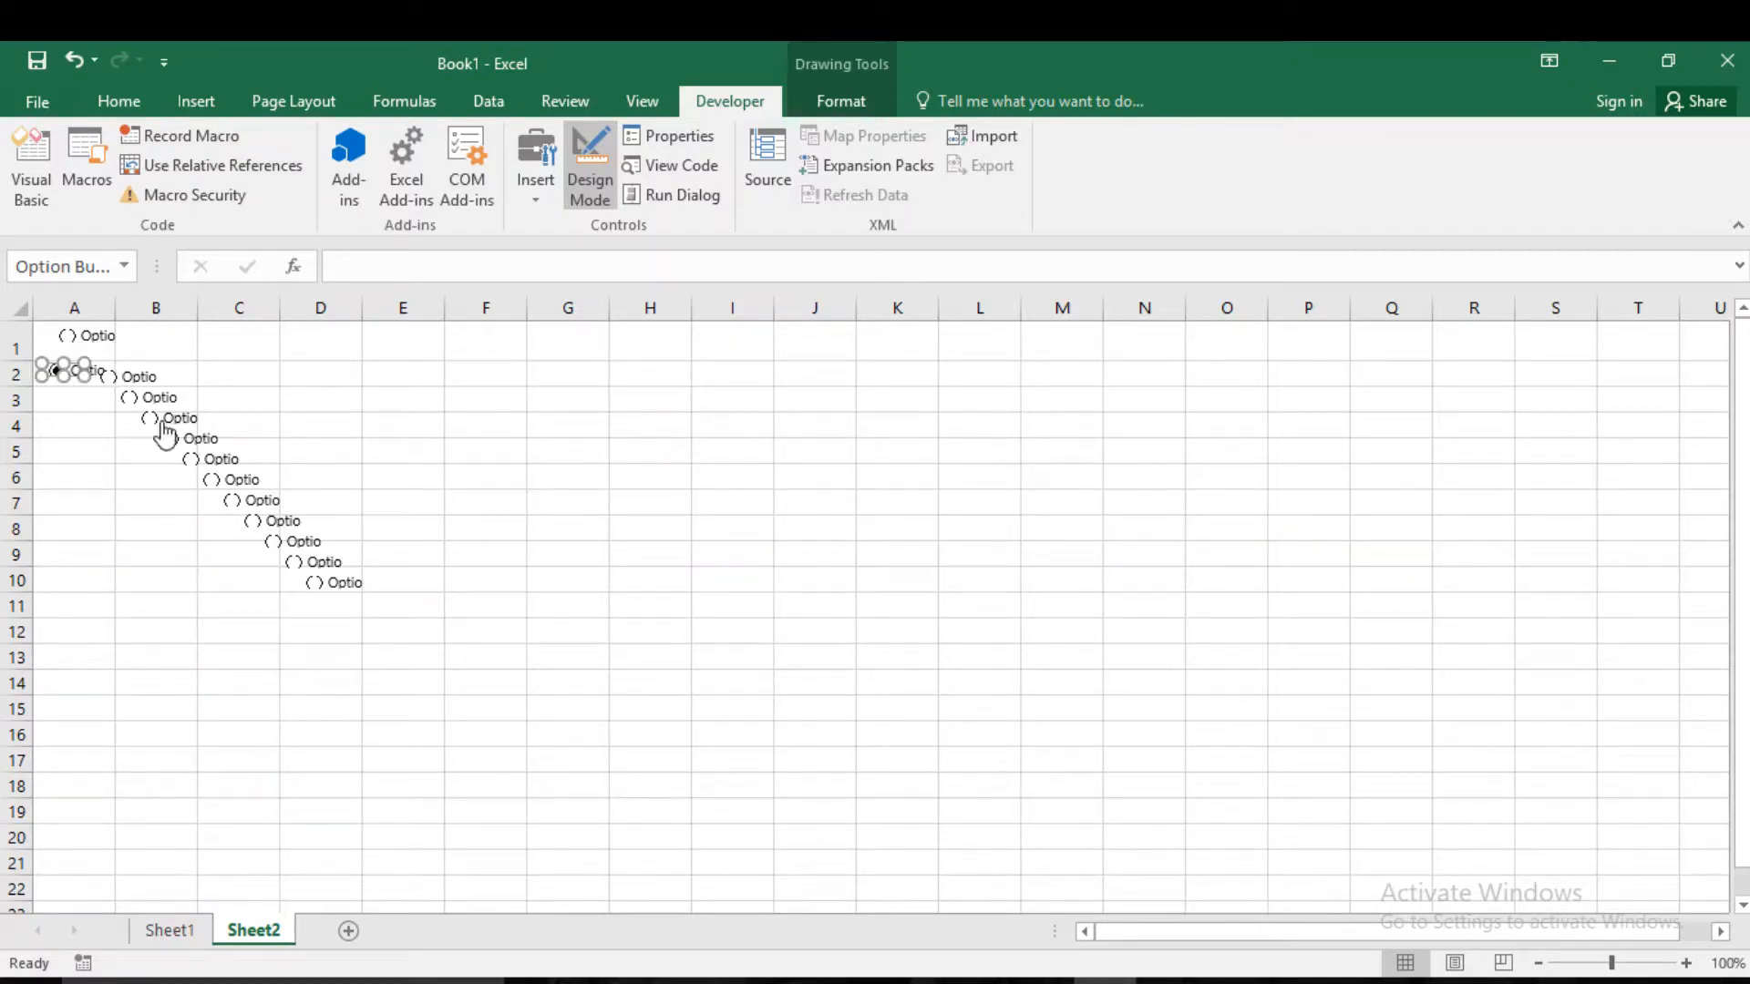
right_click(129, 386)
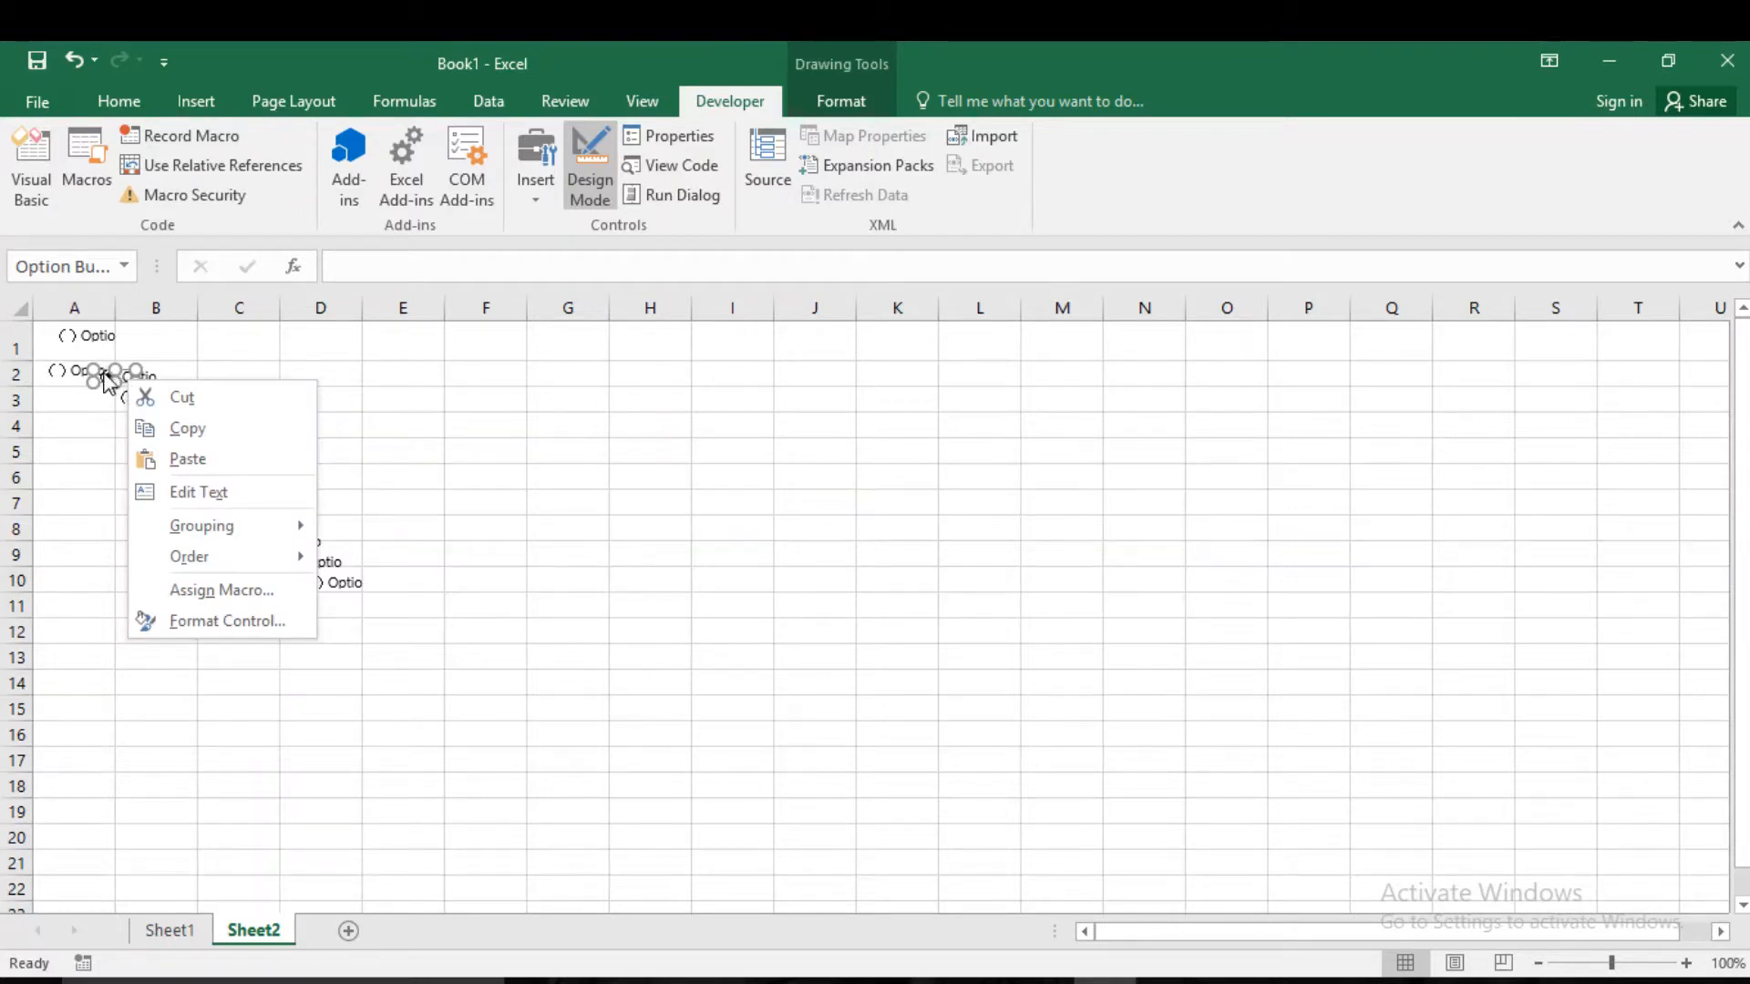
click(107, 378)
drag(102, 381, 51, 403)
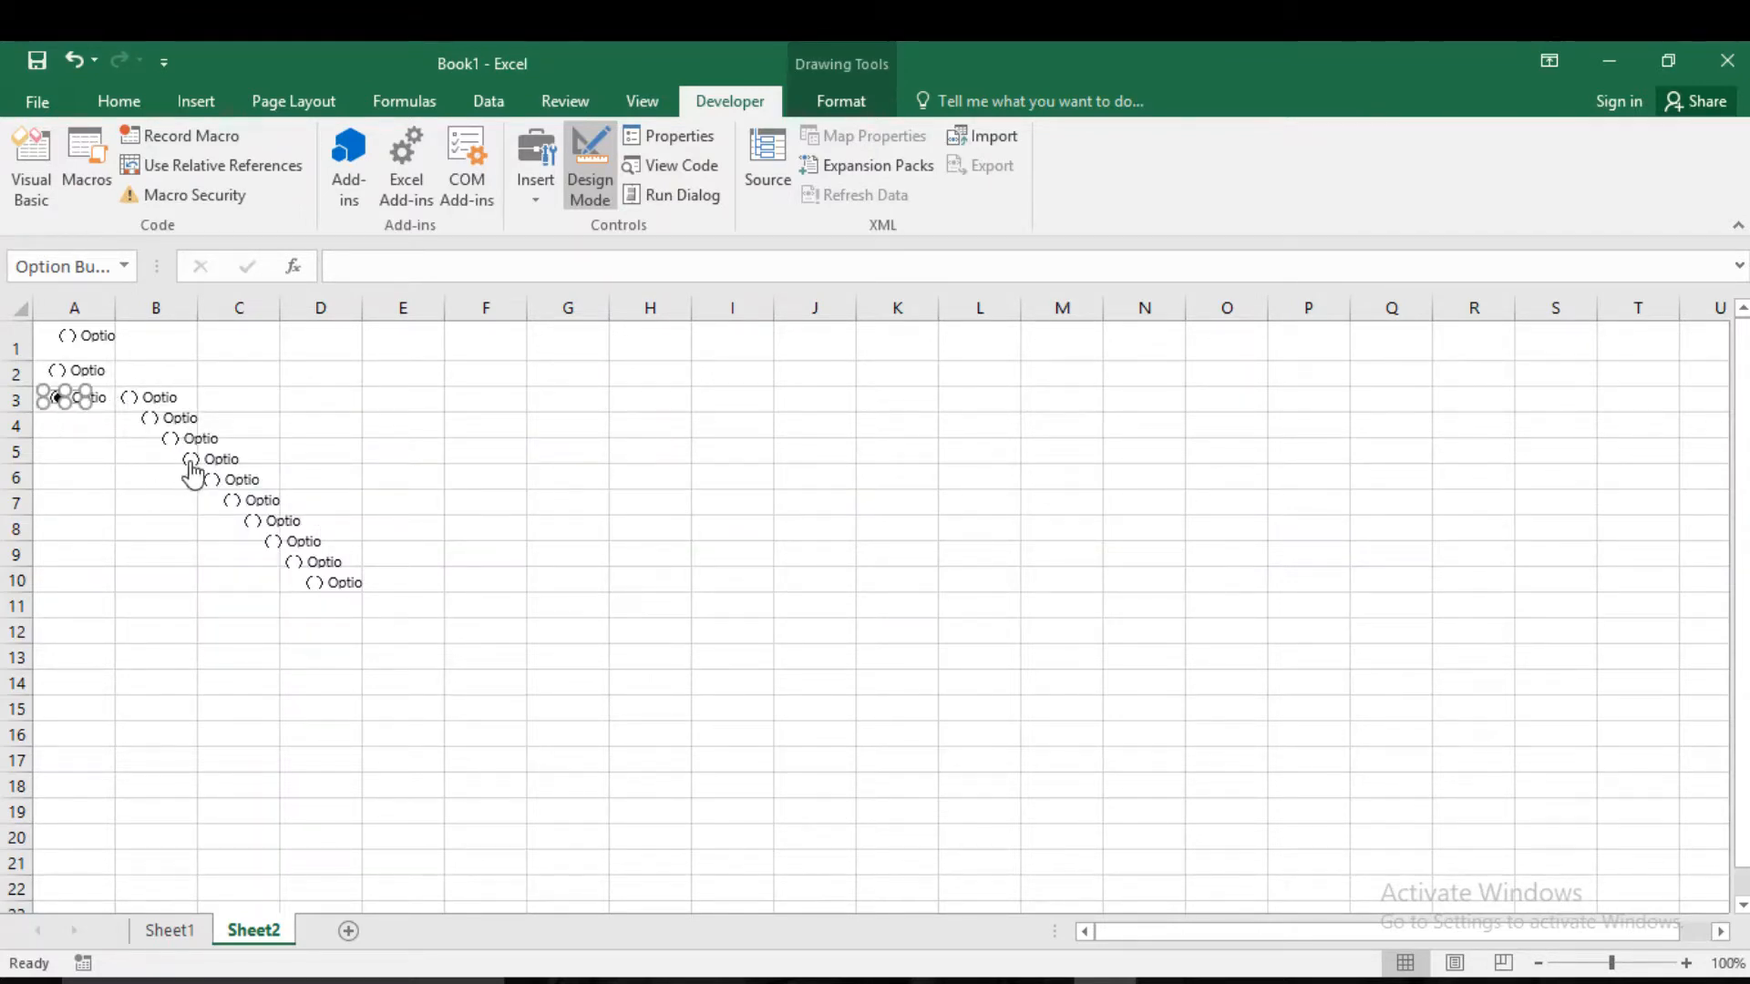
click(168, 528)
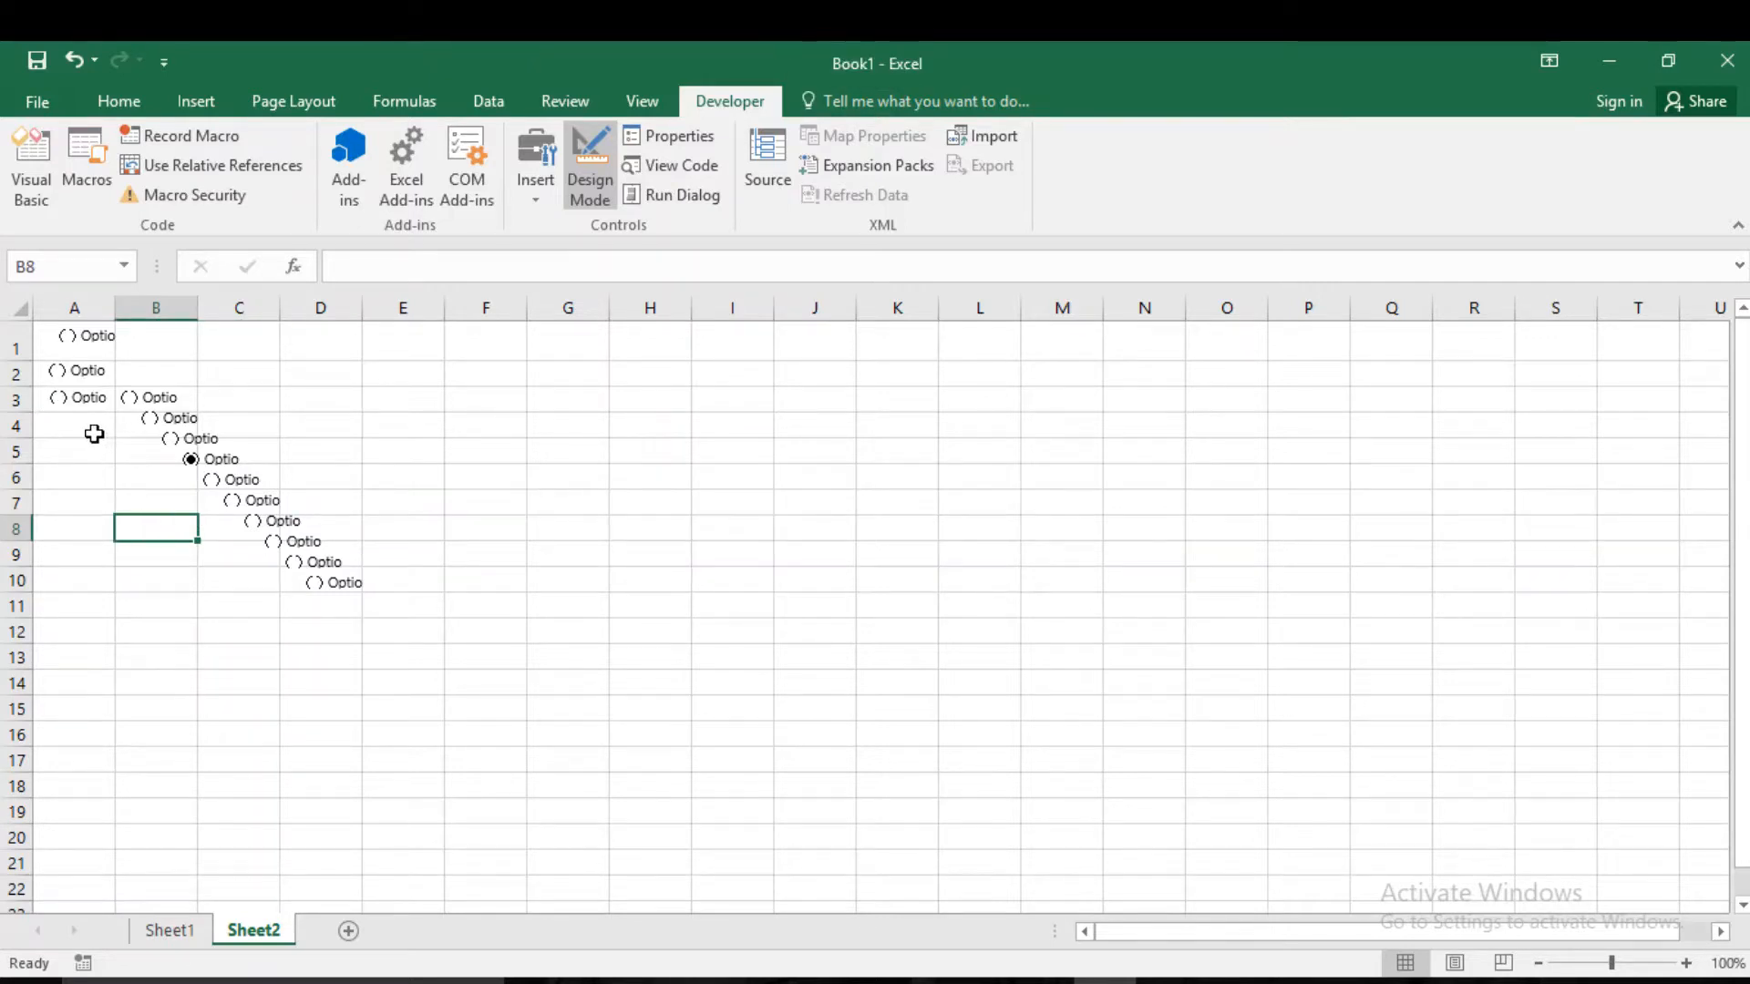
- Enlarge the option button in cell A1 slightly and widen column A
click(103, 346)
right_click(102, 337)
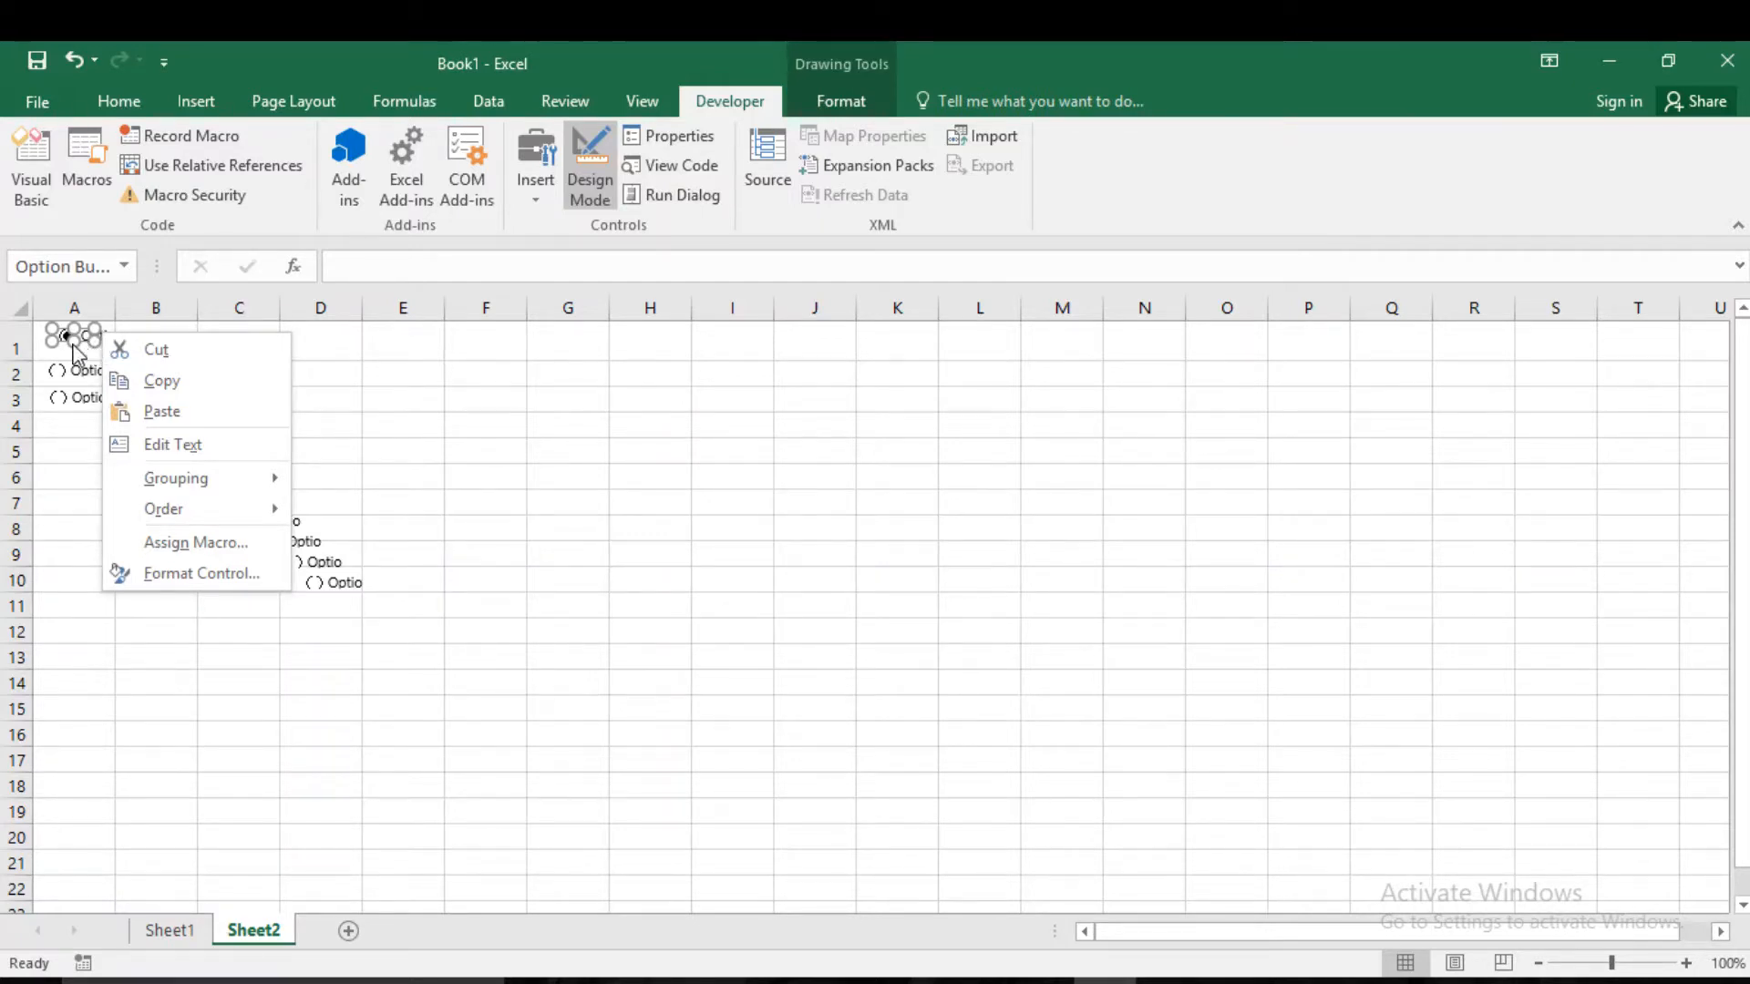
click(51, 348)
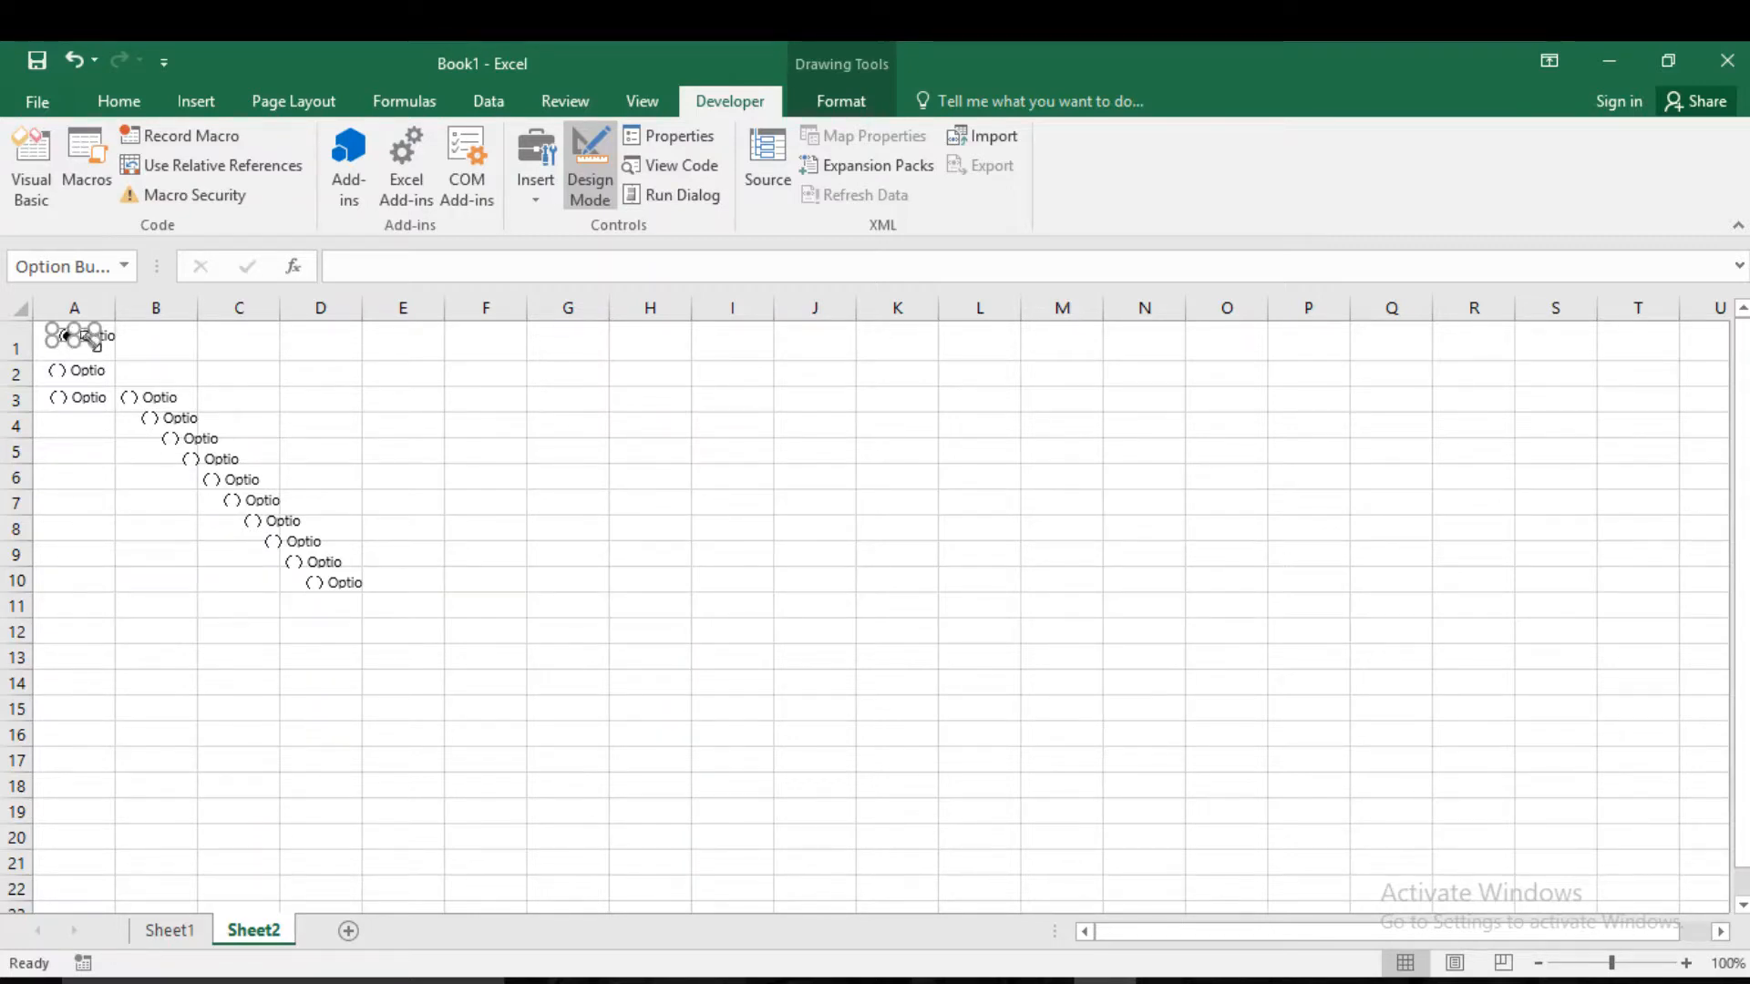
drag(95, 342, 98, 347)
click(239, 399)
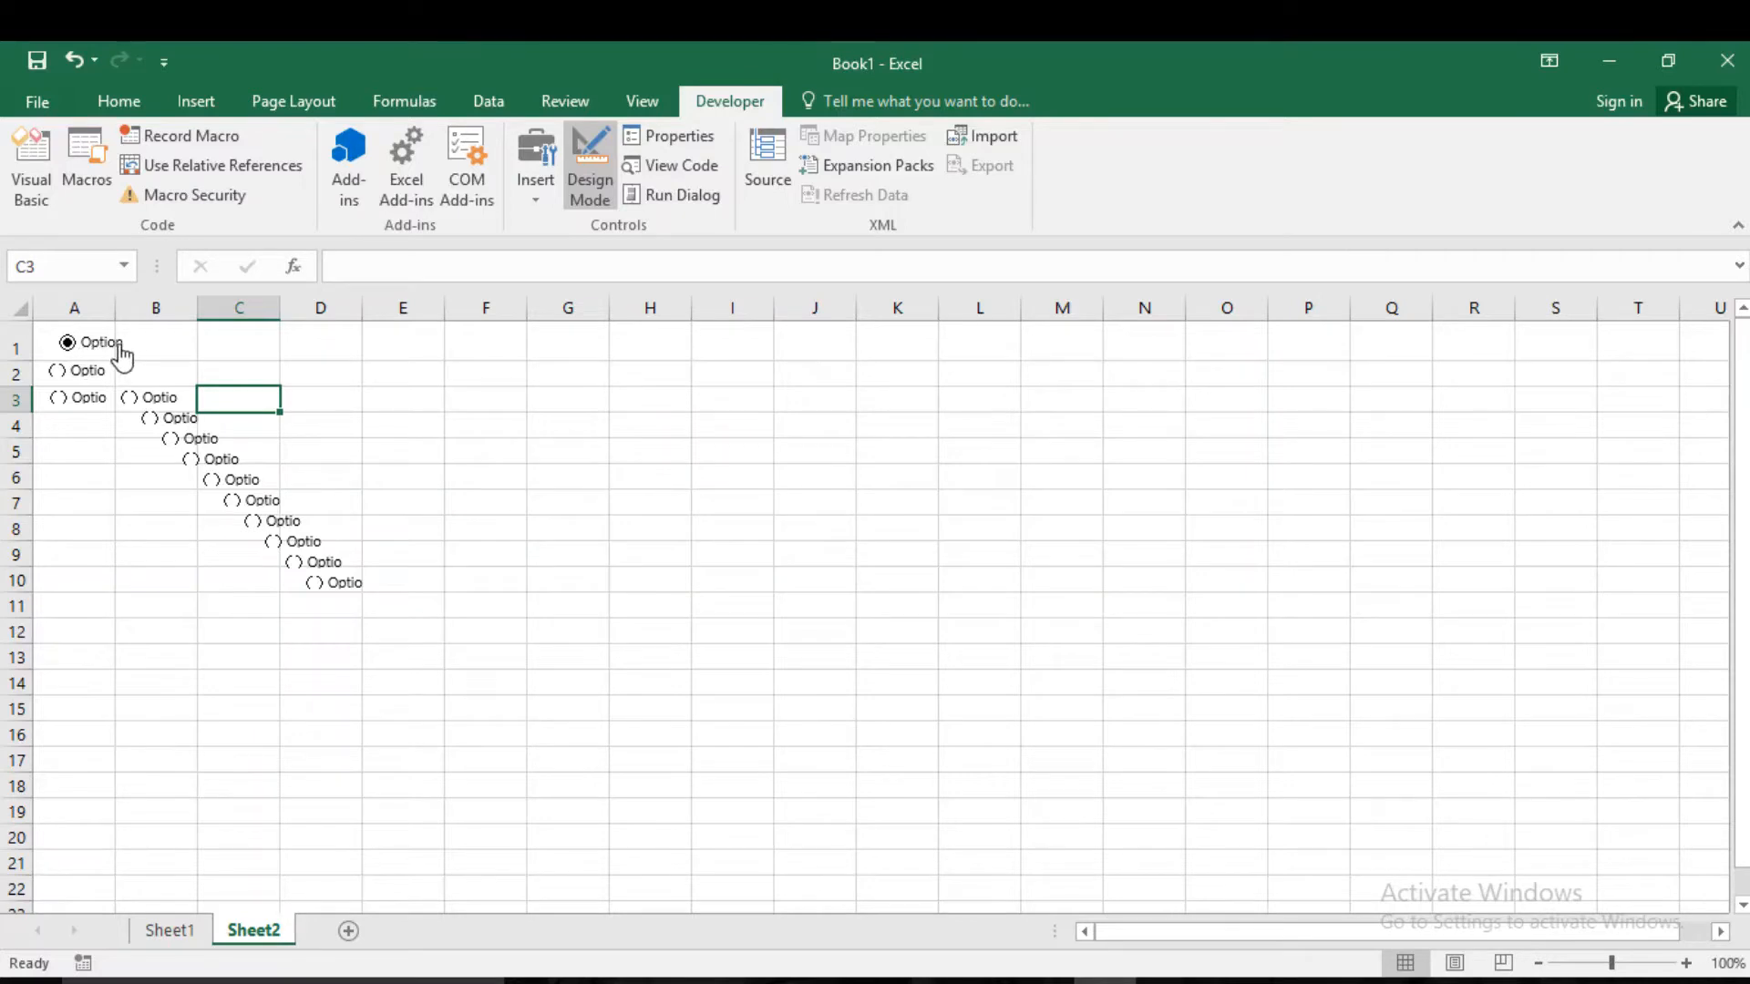
drag(115, 307, 189, 307)
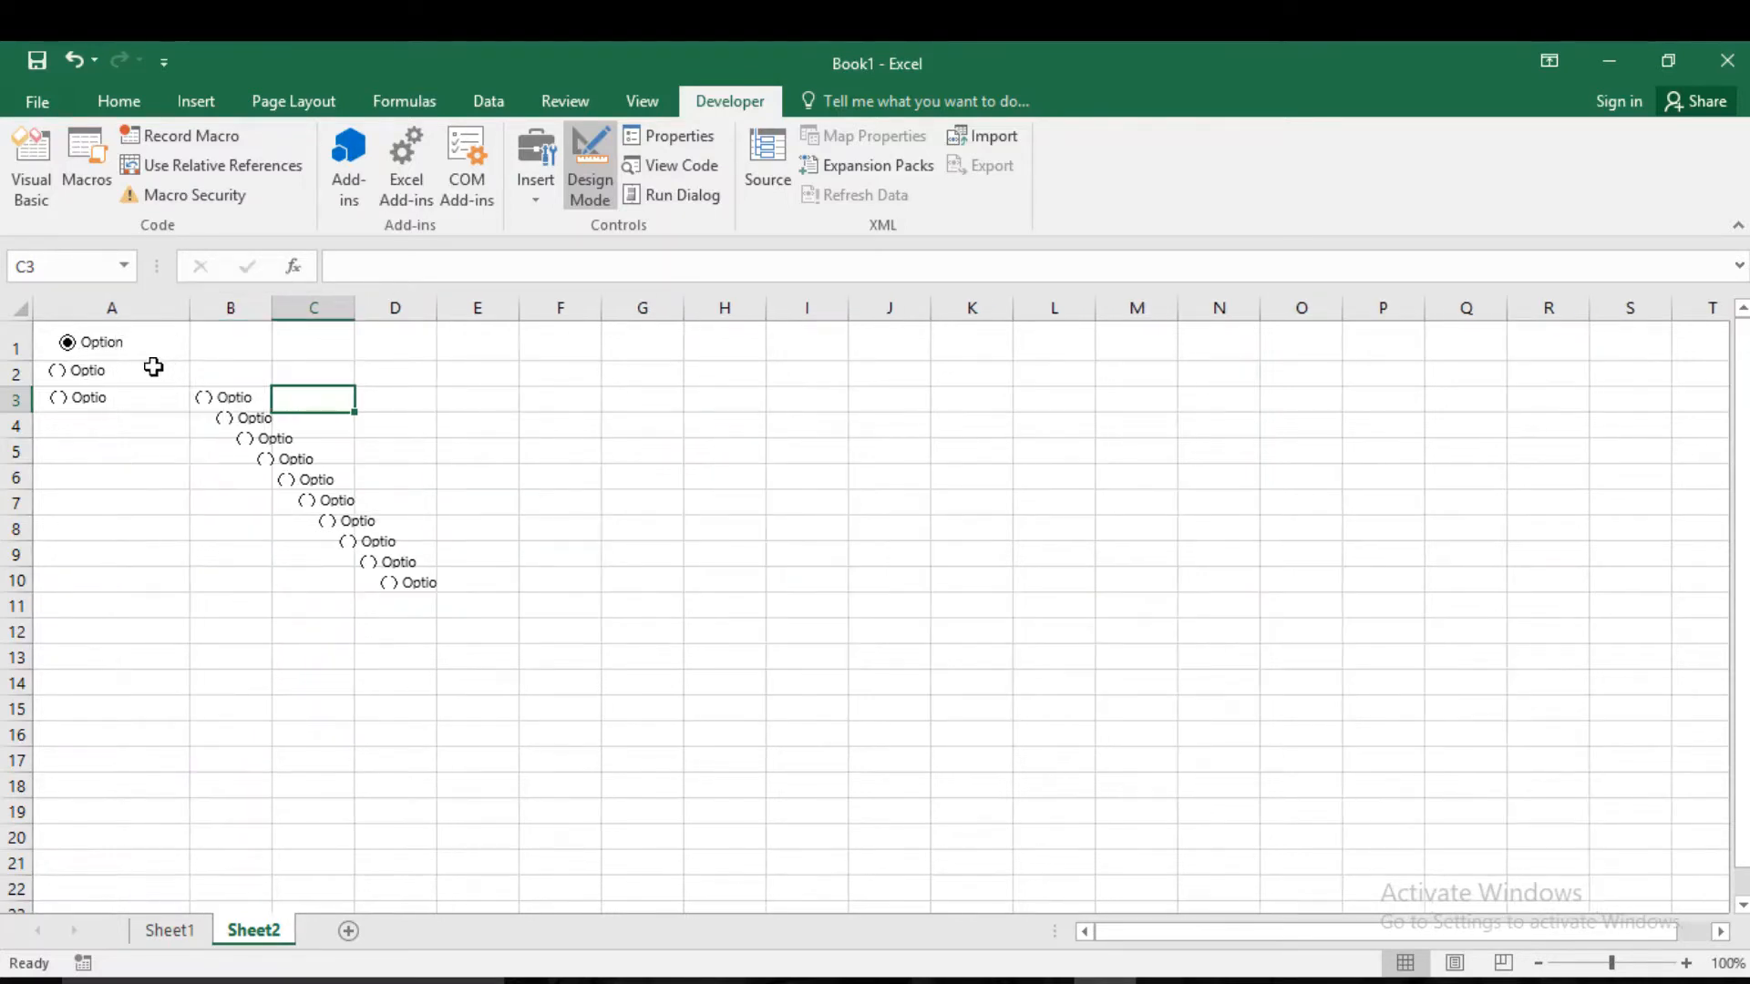
- Delete the label text of the option button in cell A1 so that only its circle remains
right_click(104, 348)
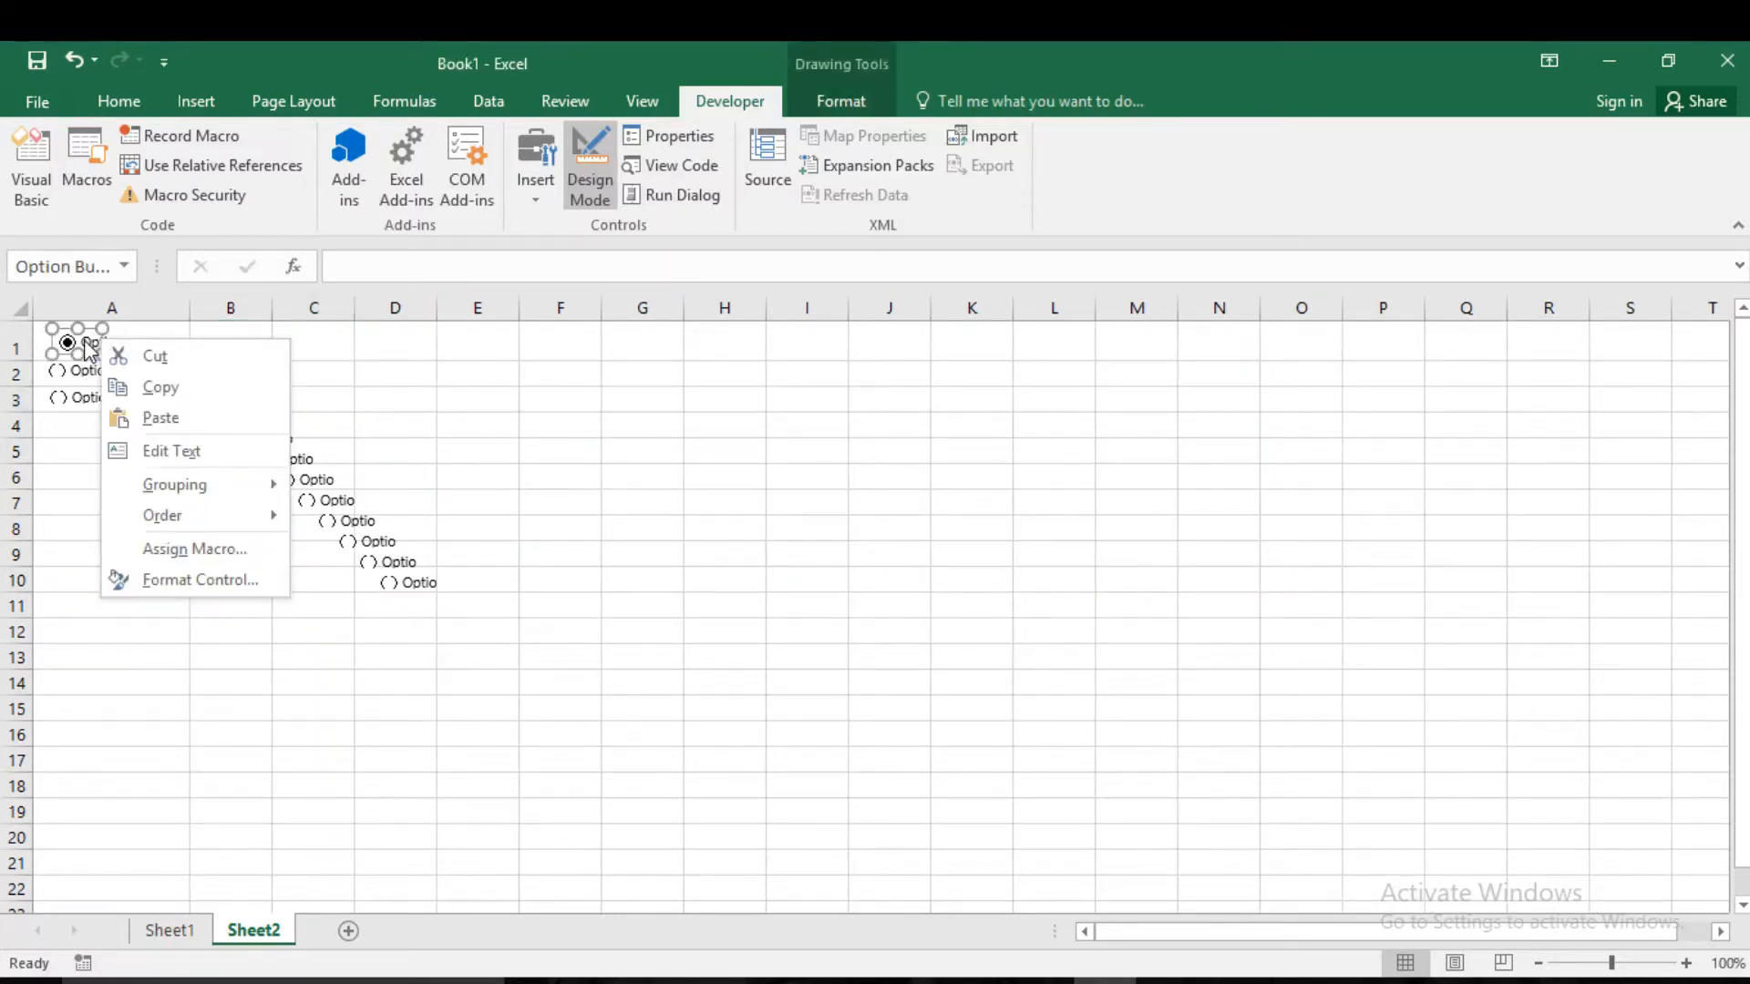
click(93, 350)
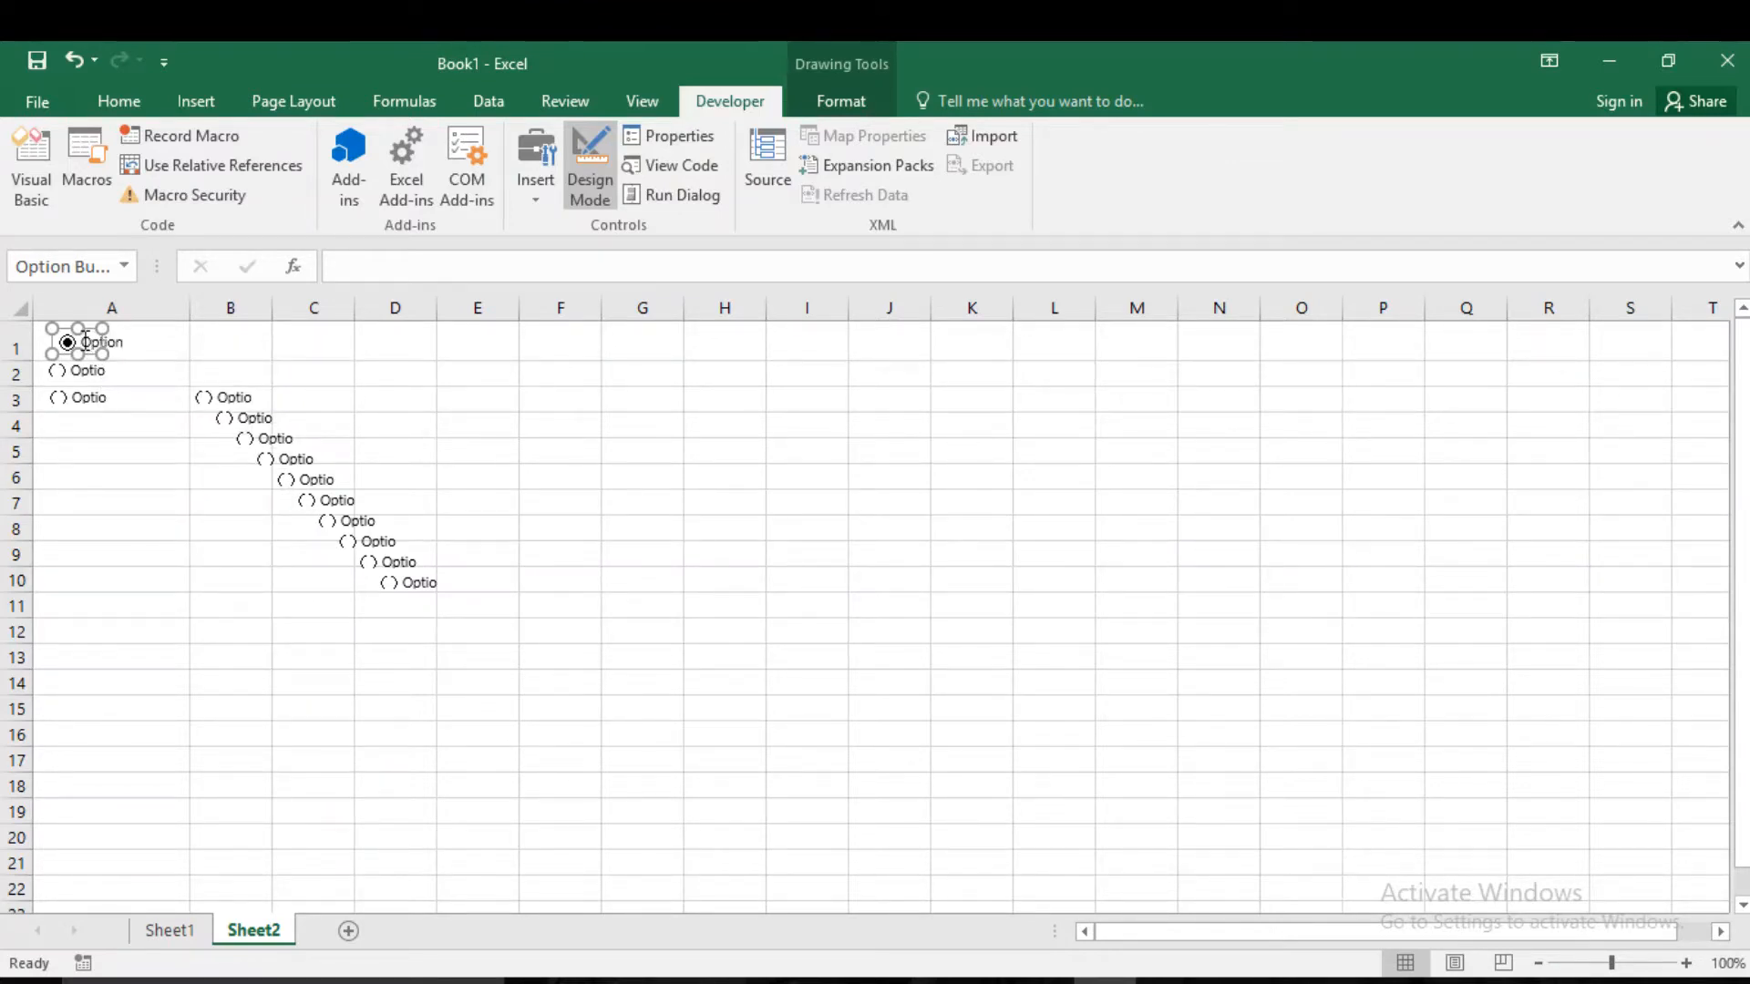
click(91, 343)
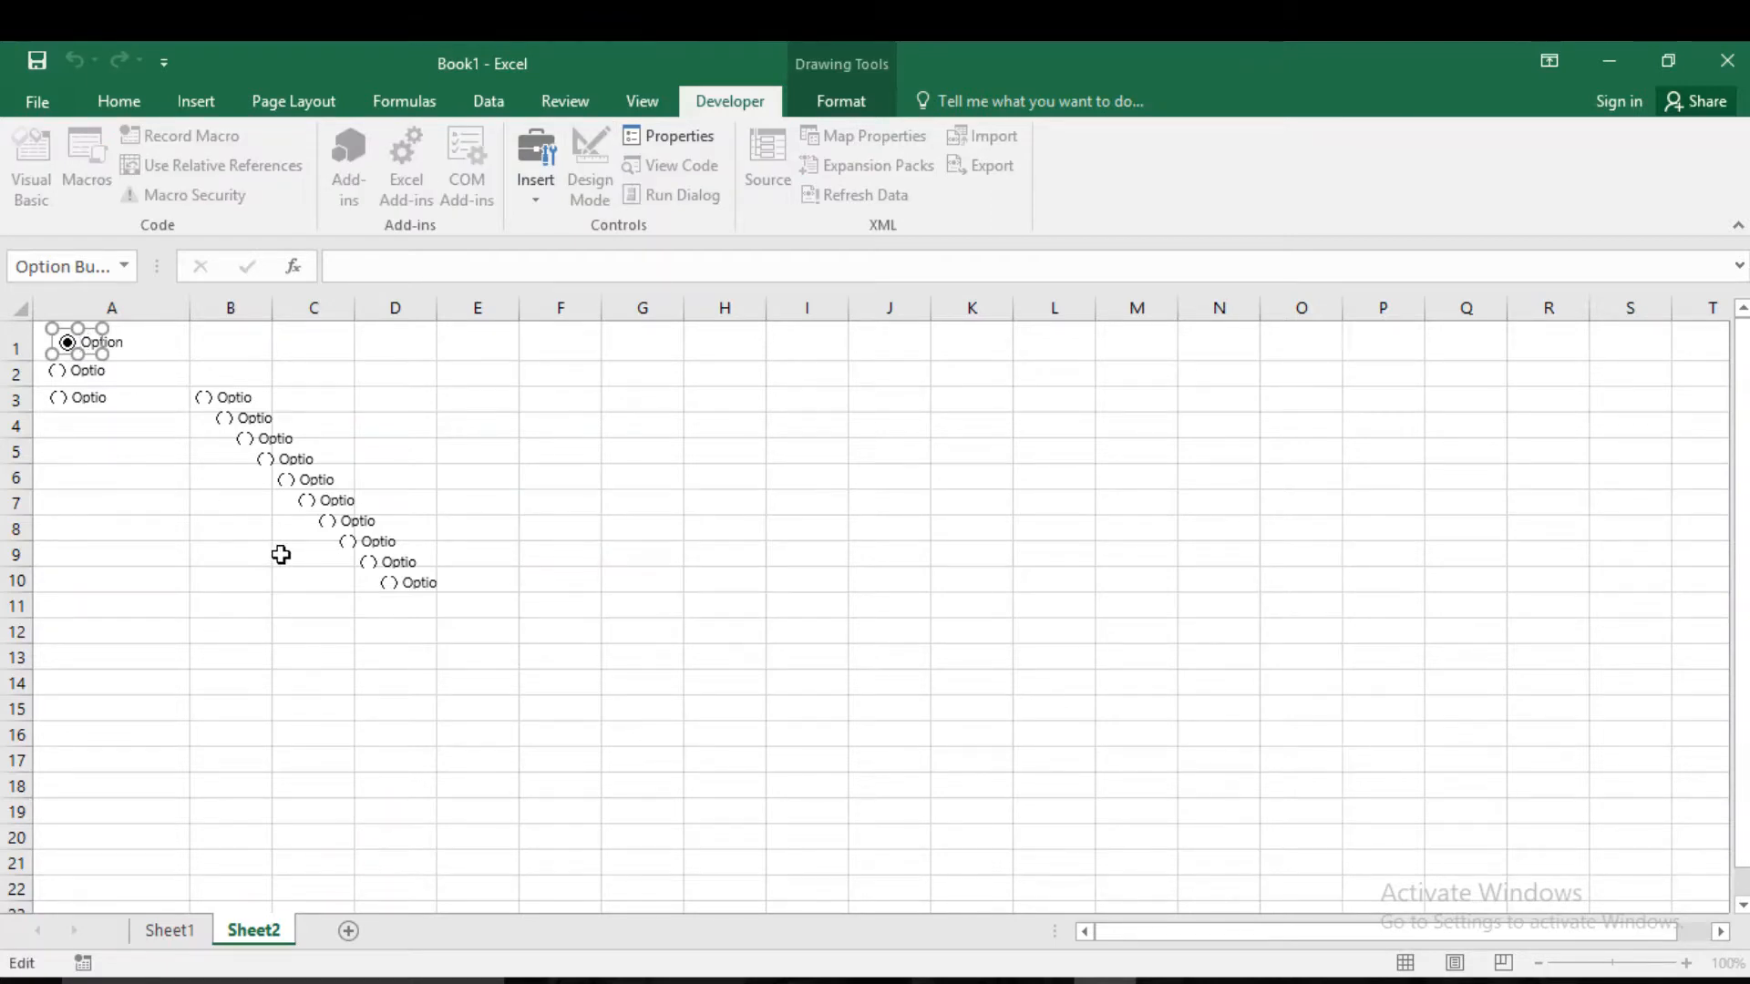
key(Delete)
key(Delete)
key(Delete)
key(Delete)
key(Delete)
key(Delete)
key(Delete)
key(Delete)
key(Delete)
key(Delete)
key(Delete)
key(Delete)
key(Delete)
key(Delete)
key(Delete)
click(112, 525)
click(128, 352)
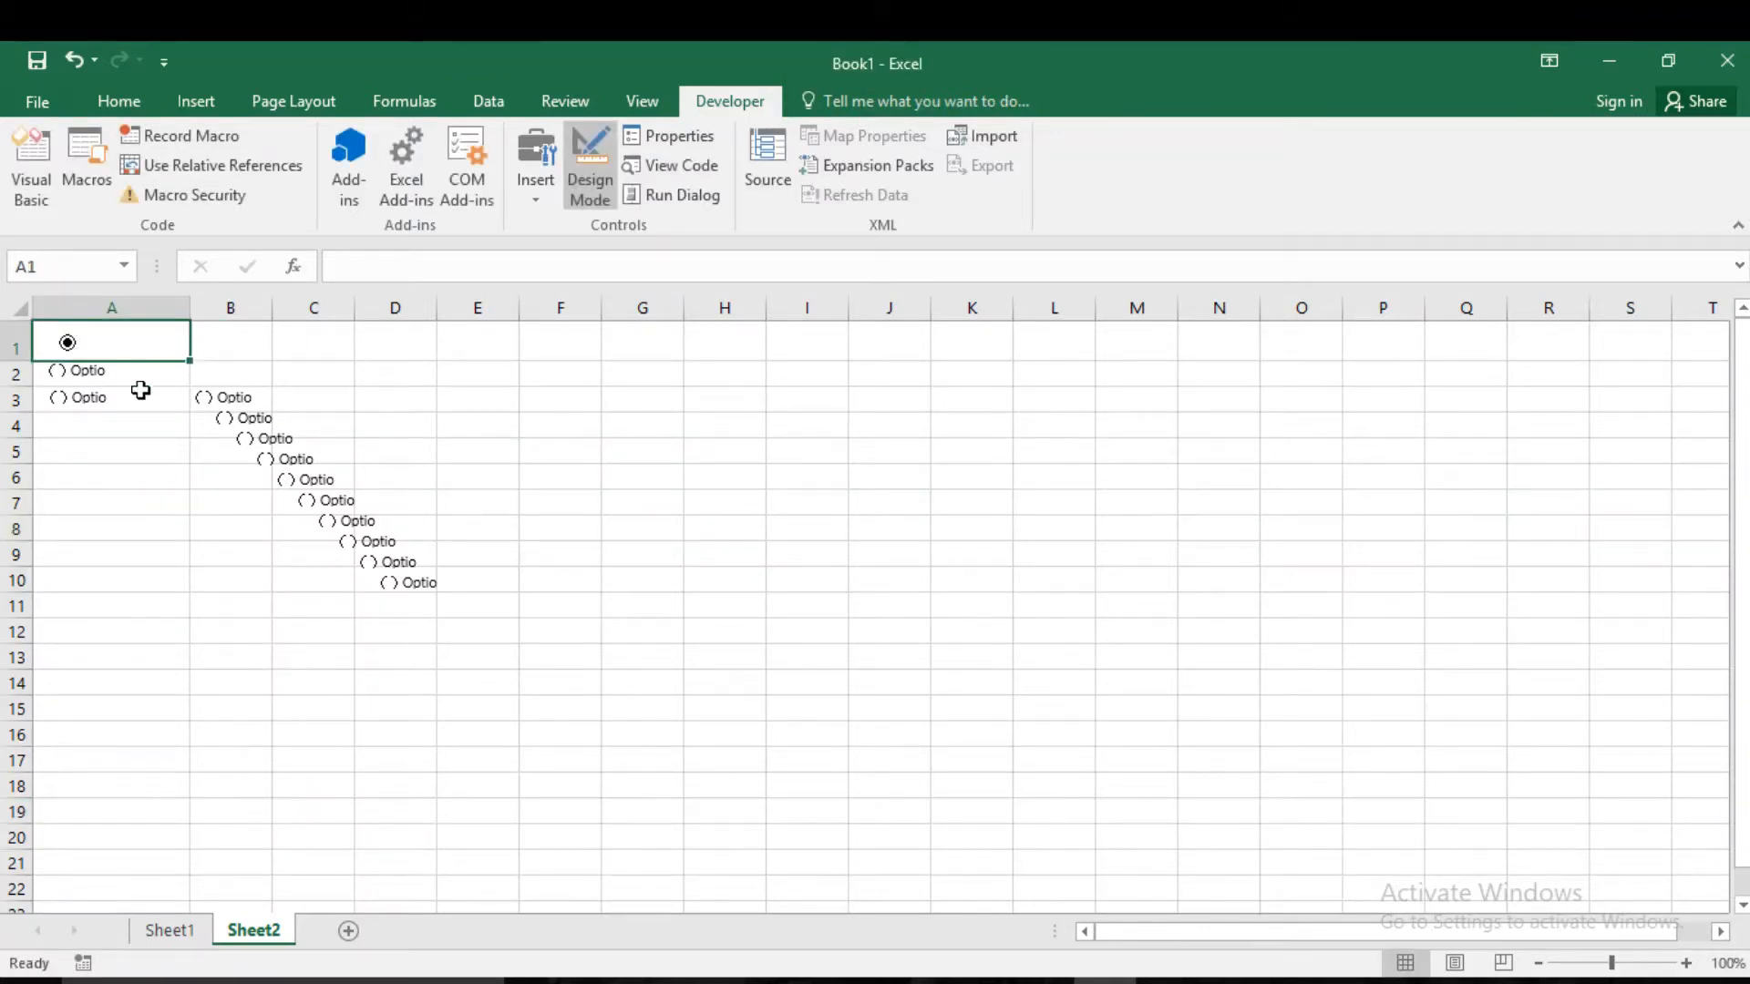
- Test the option buttons in column A by selecting the second and third ones and returning to the first
click(92, 379)
click(85, 403)
click(84, 374)
click(91, 348)
click(117, 444)
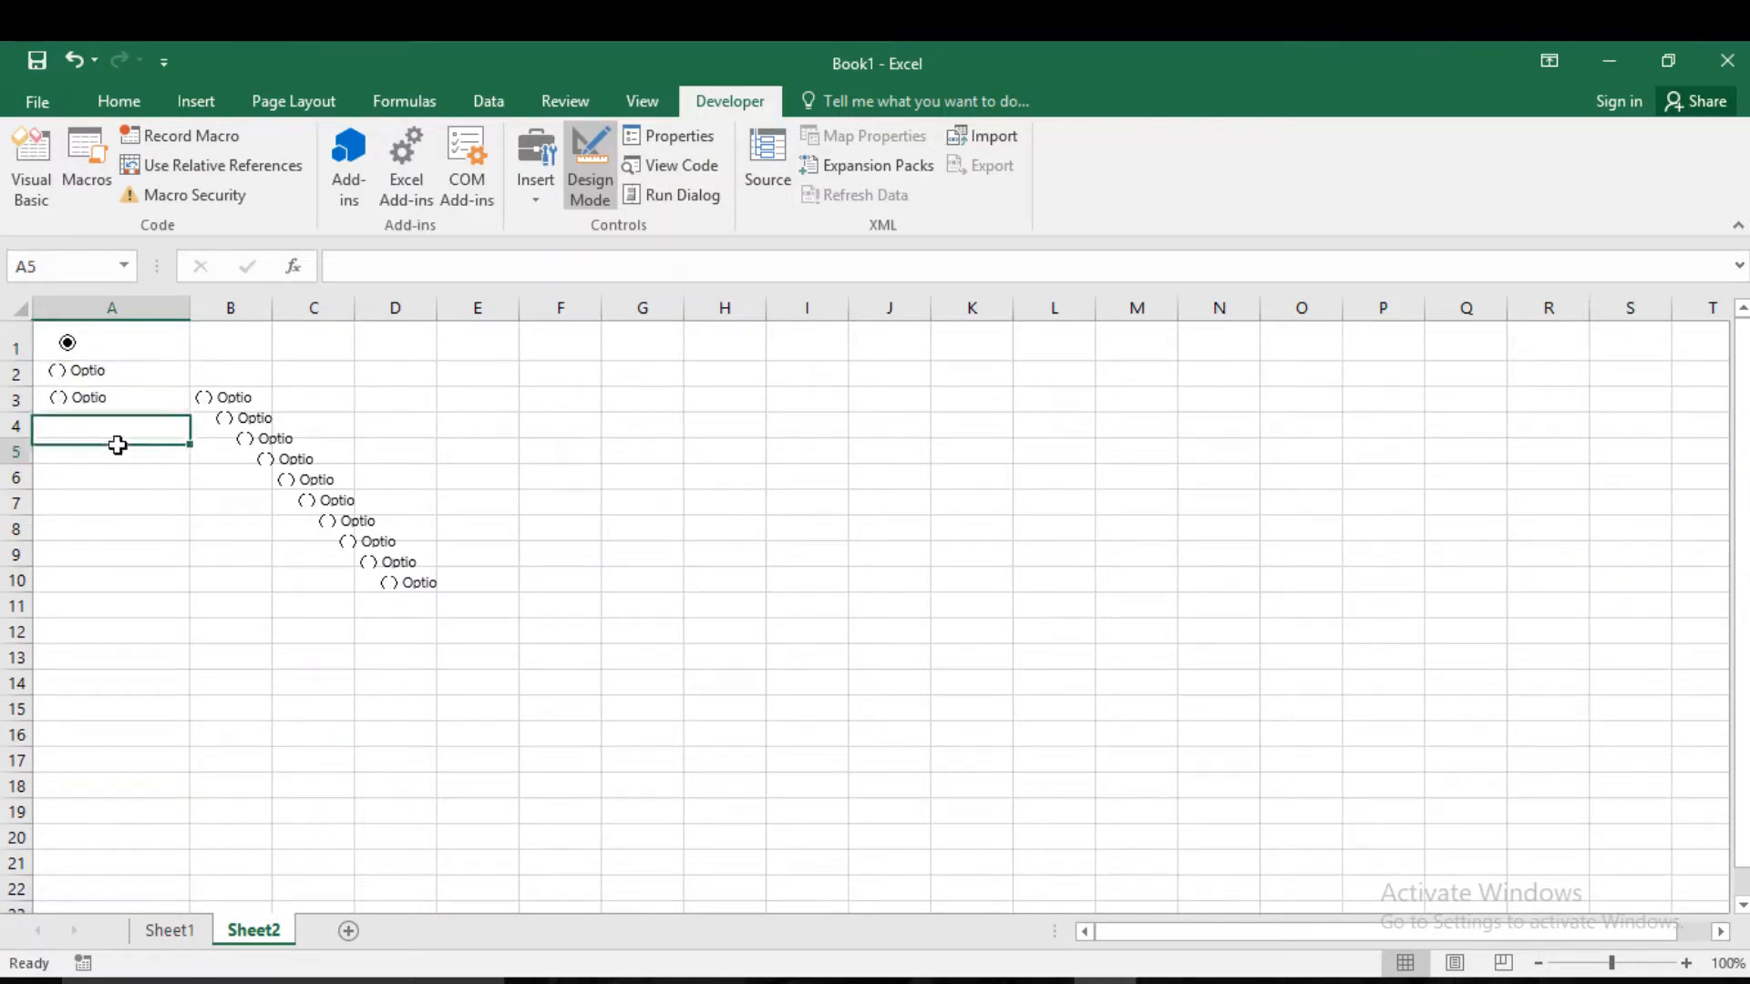
click(574, 507)
click(583, 667)
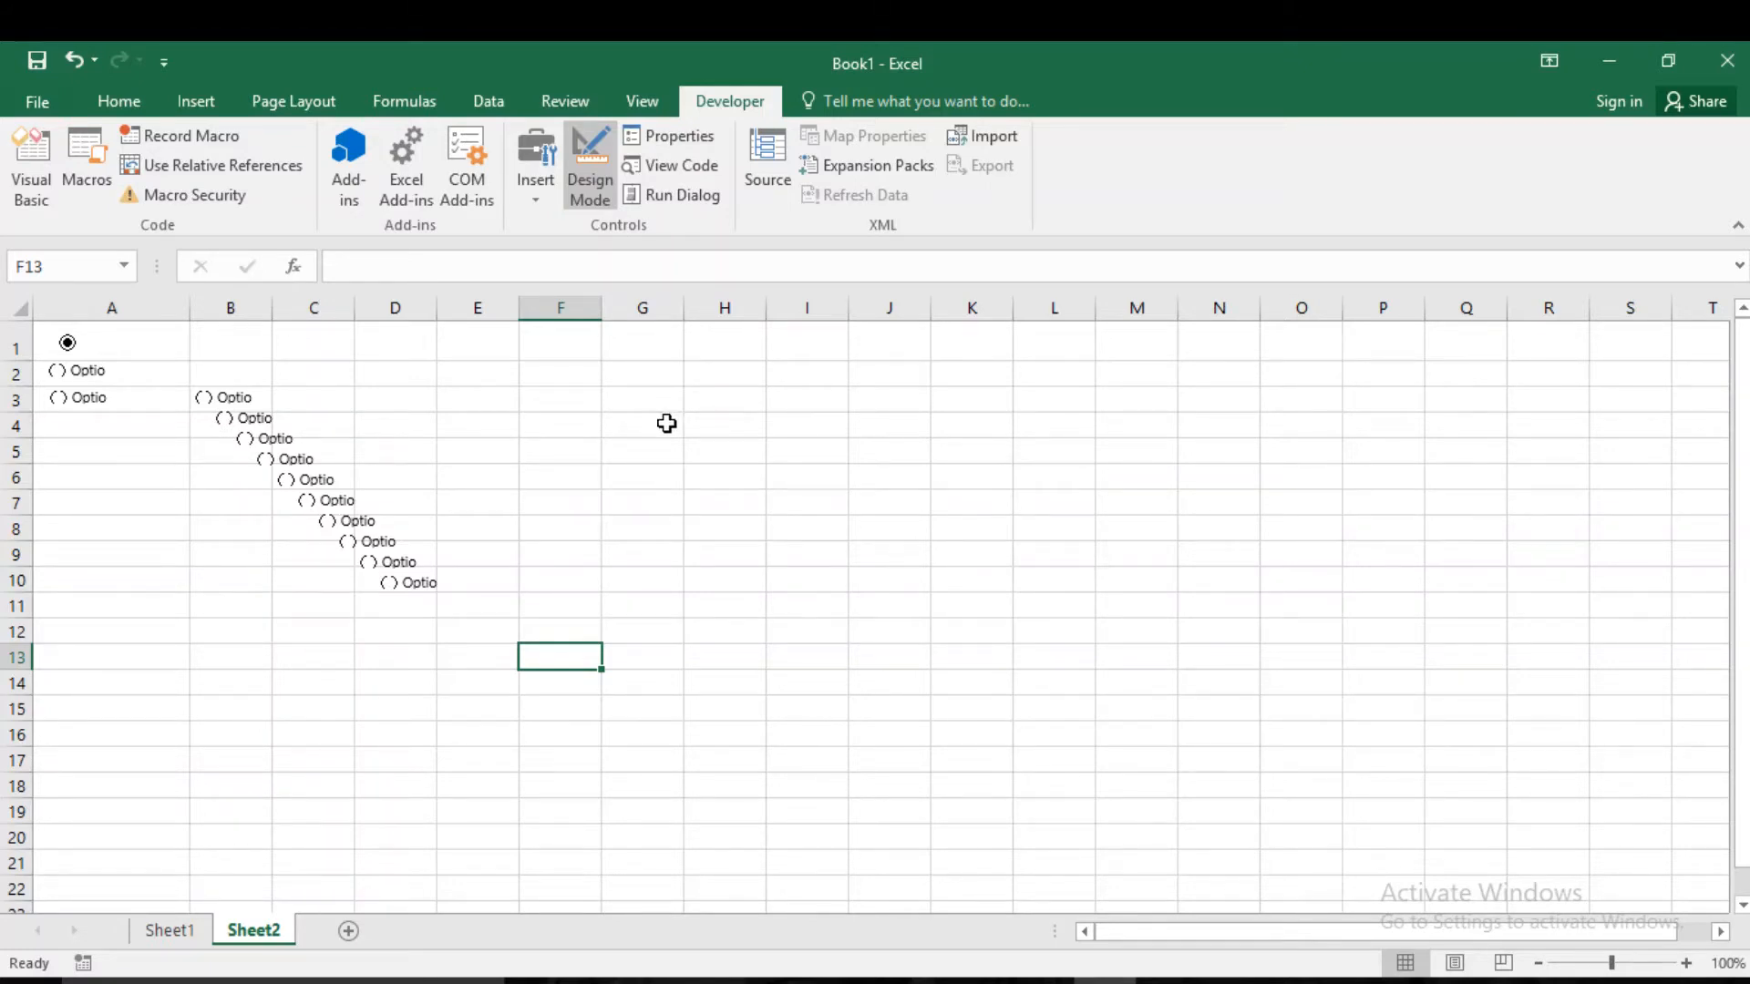
- Insert a small check box form control in column F, around cell F2
click(537, 205)
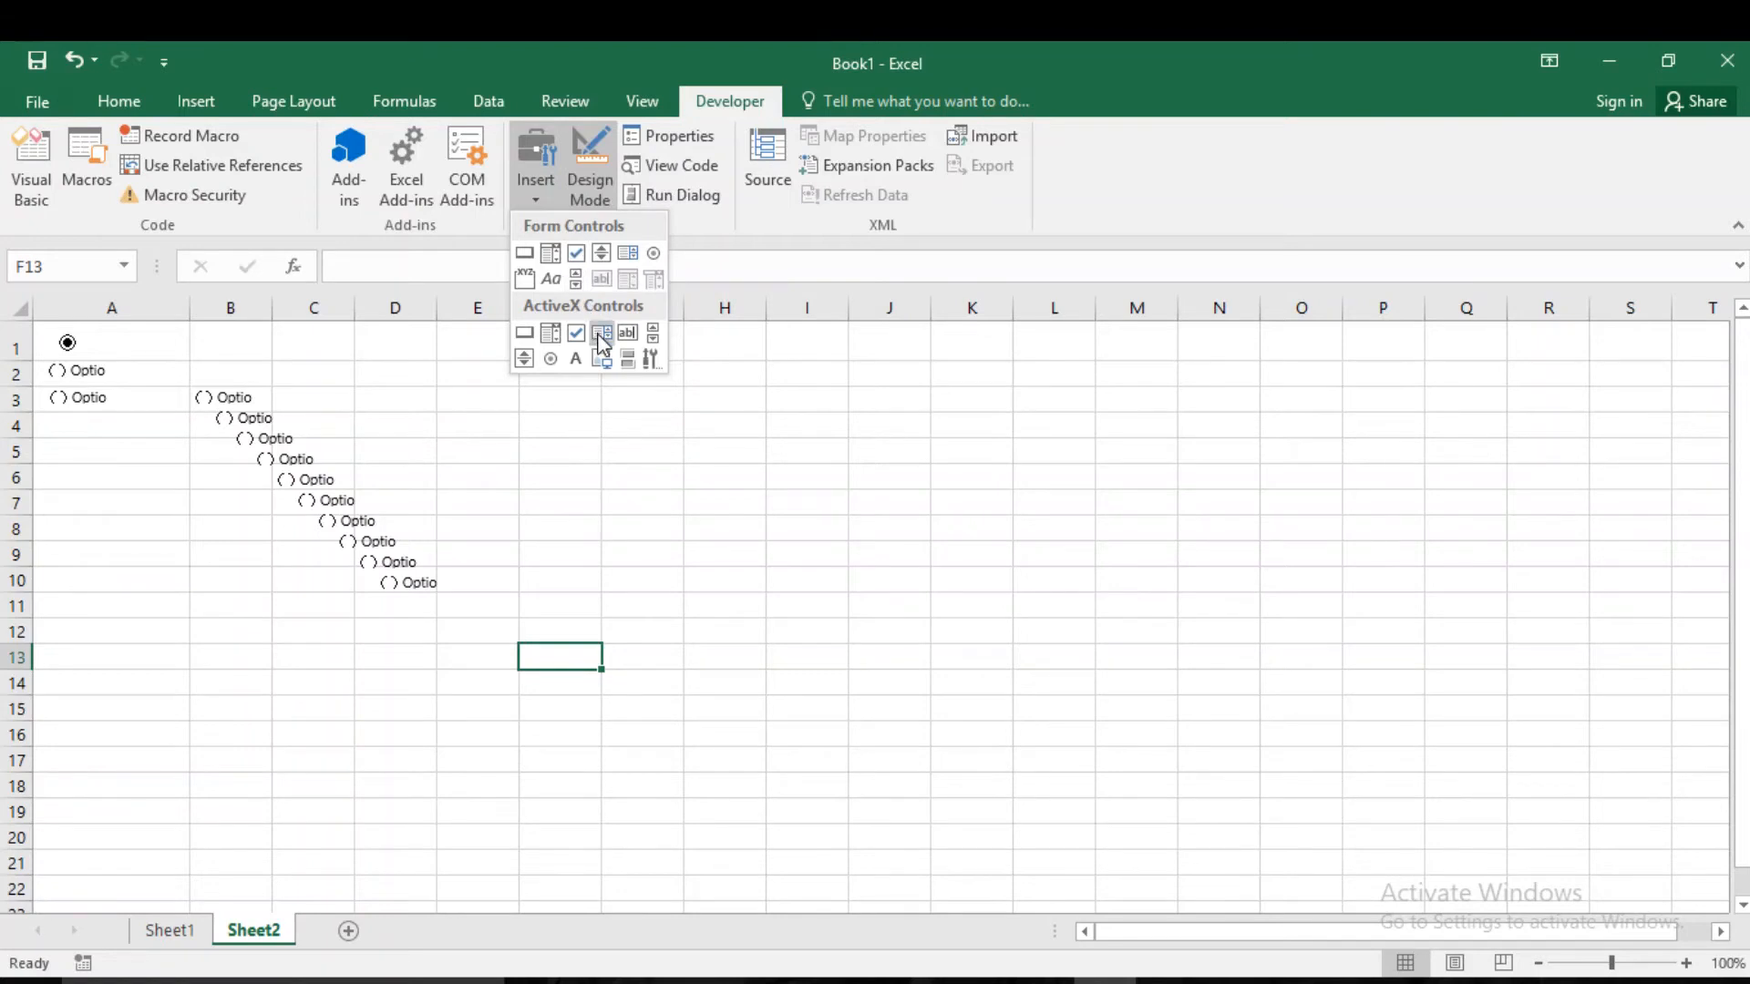
click(577, 254)
click(536, 173)
click(567, 250)
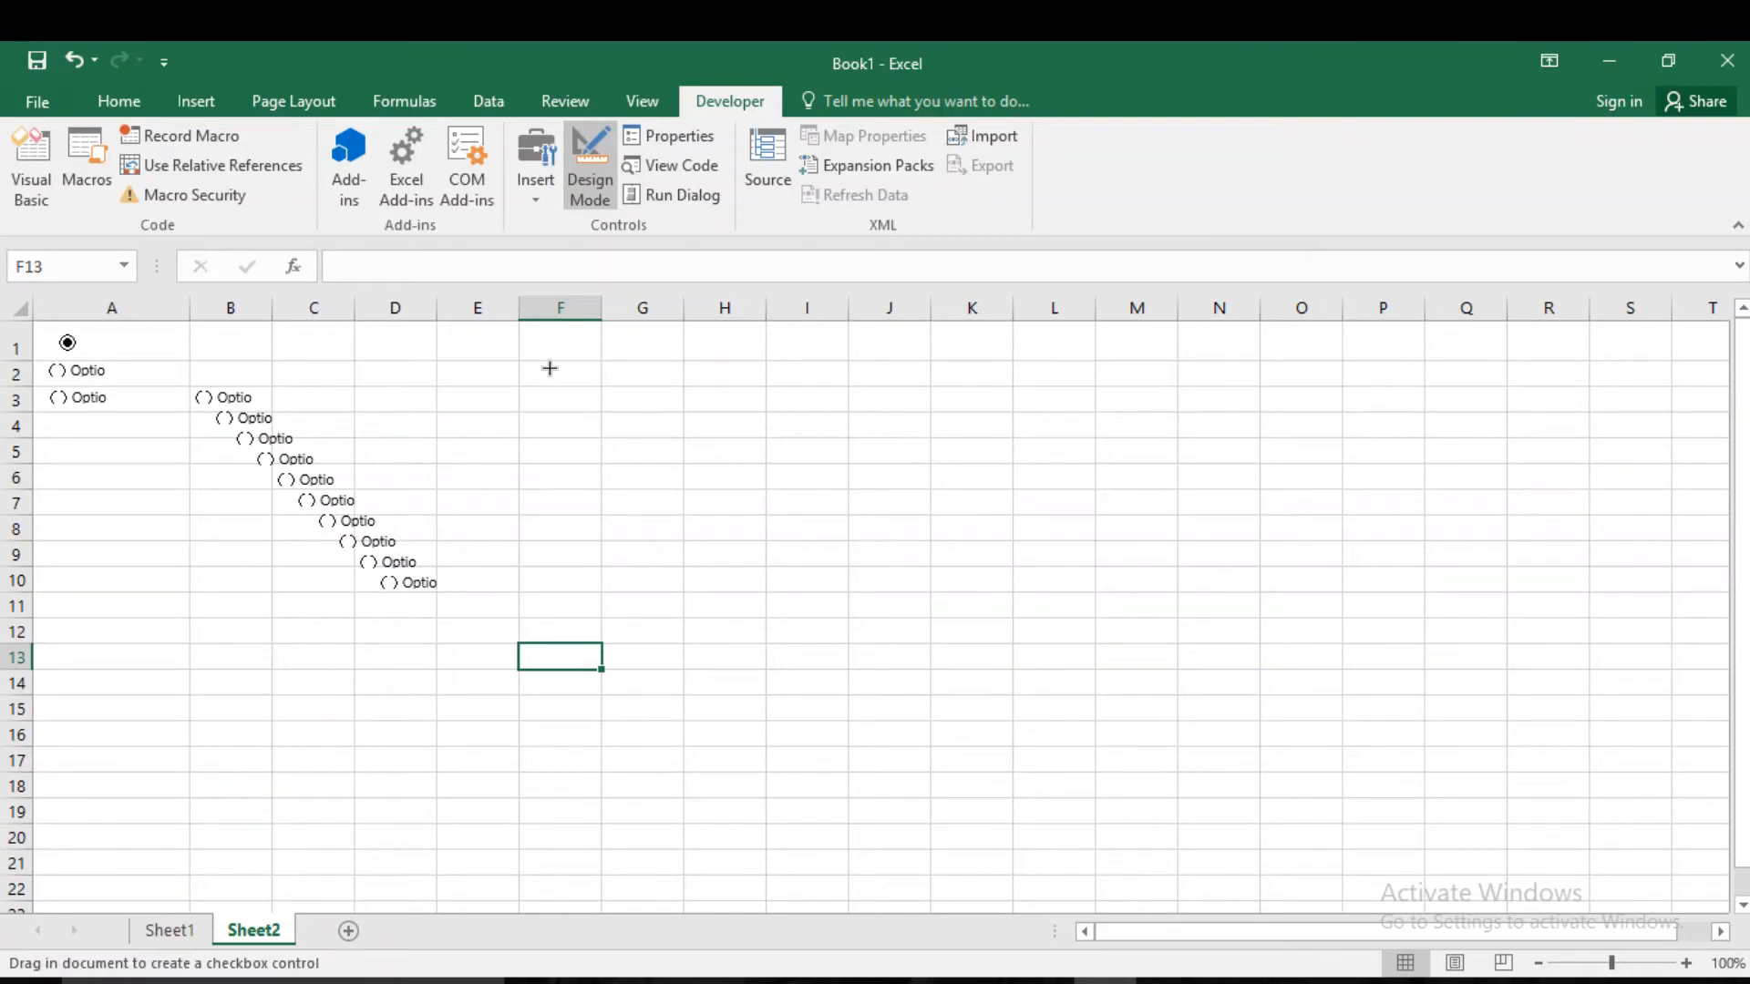
drag(544, 365, 593, 392)
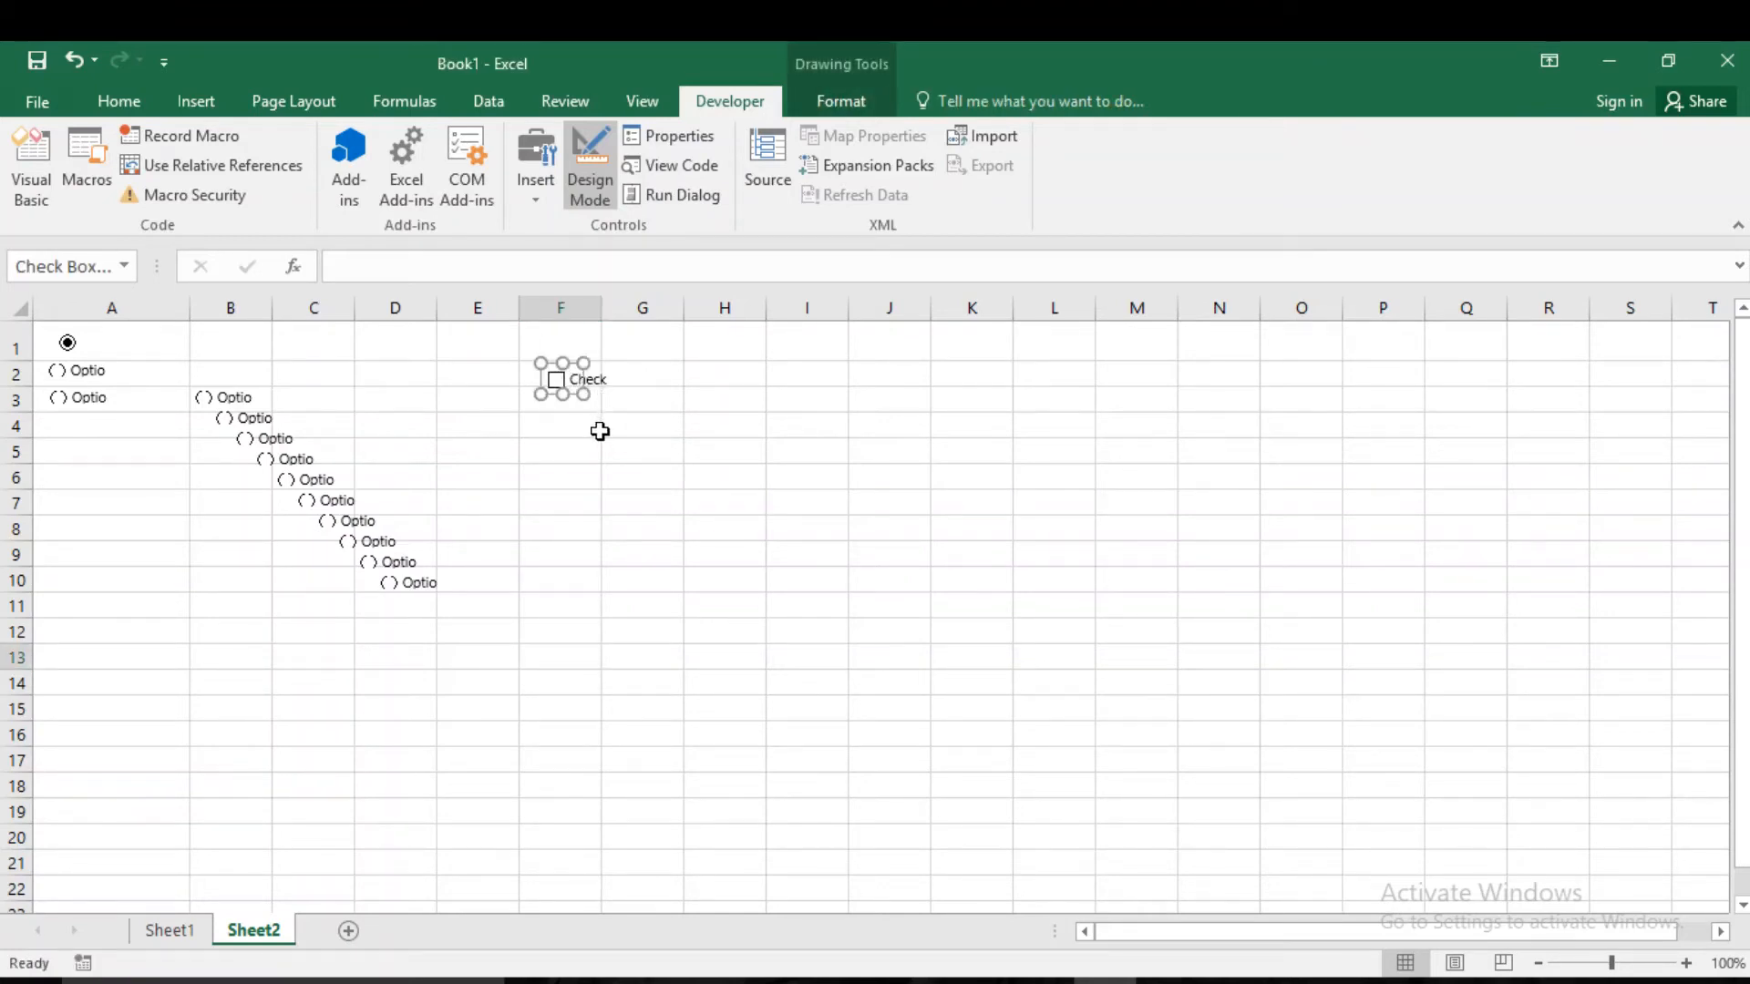
click(601, 435)
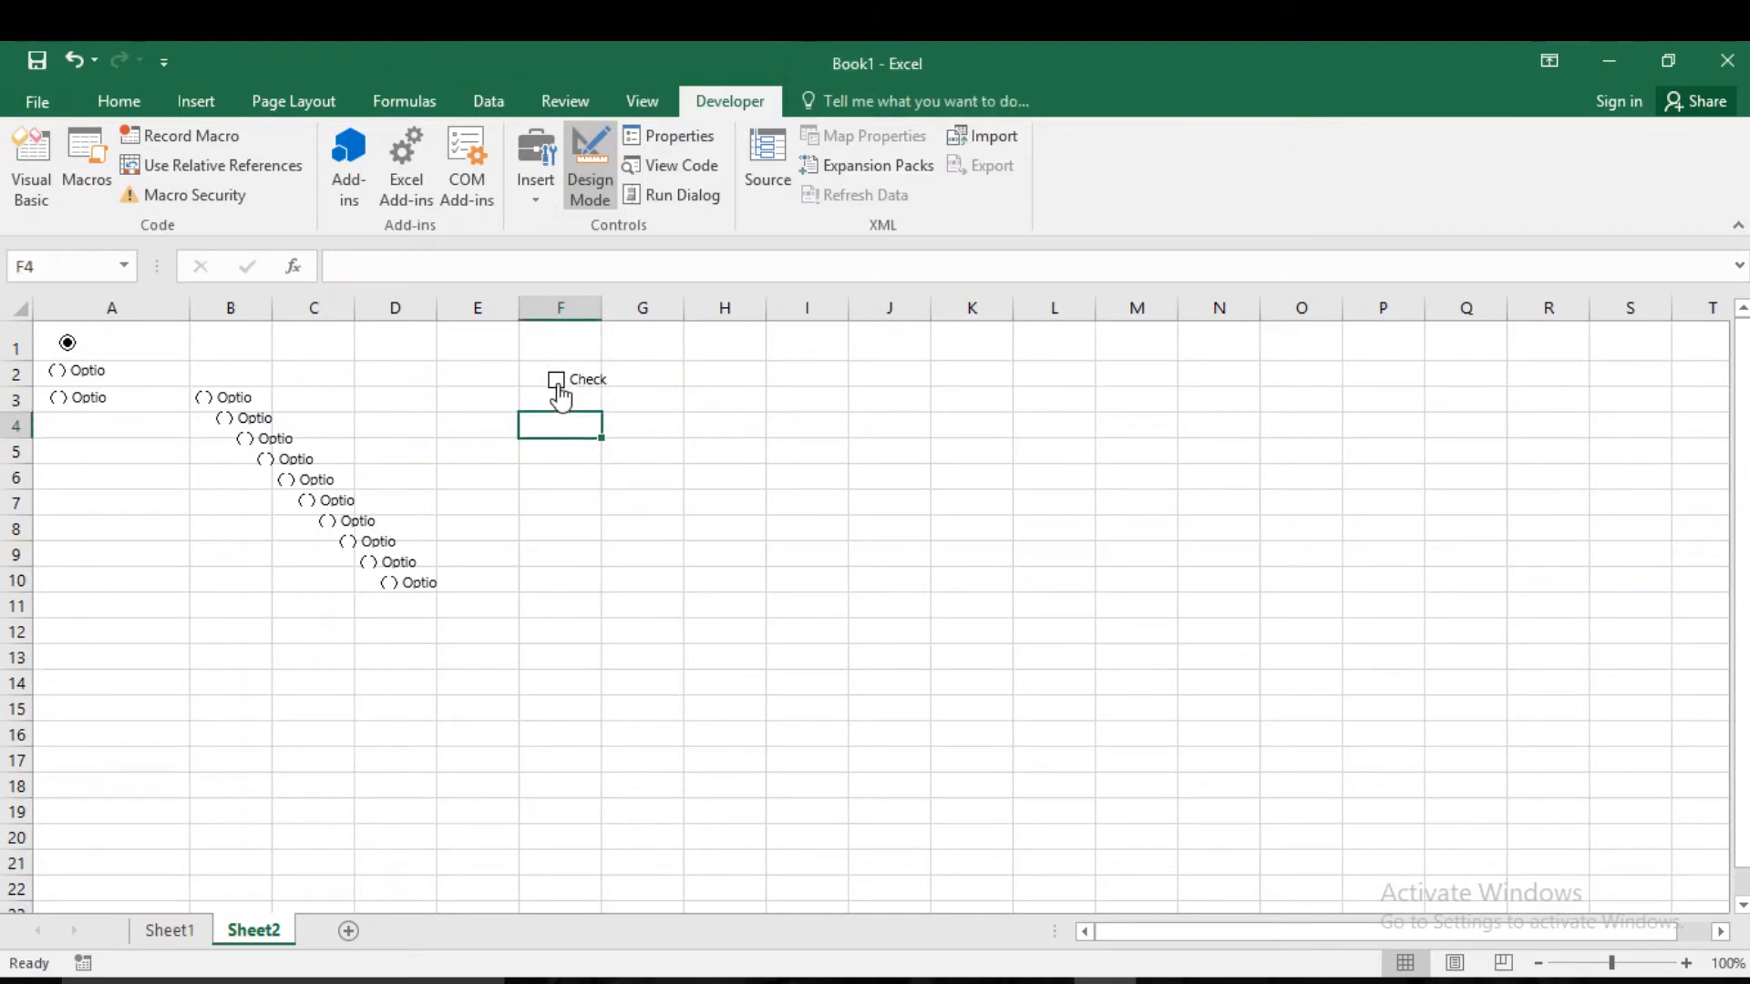
- Copy the check box in cell F2 and paste 10 copies of it onto the sheet
click(582, 390)
click(581, 390)
right_click(578, 384)
click(628, 428)
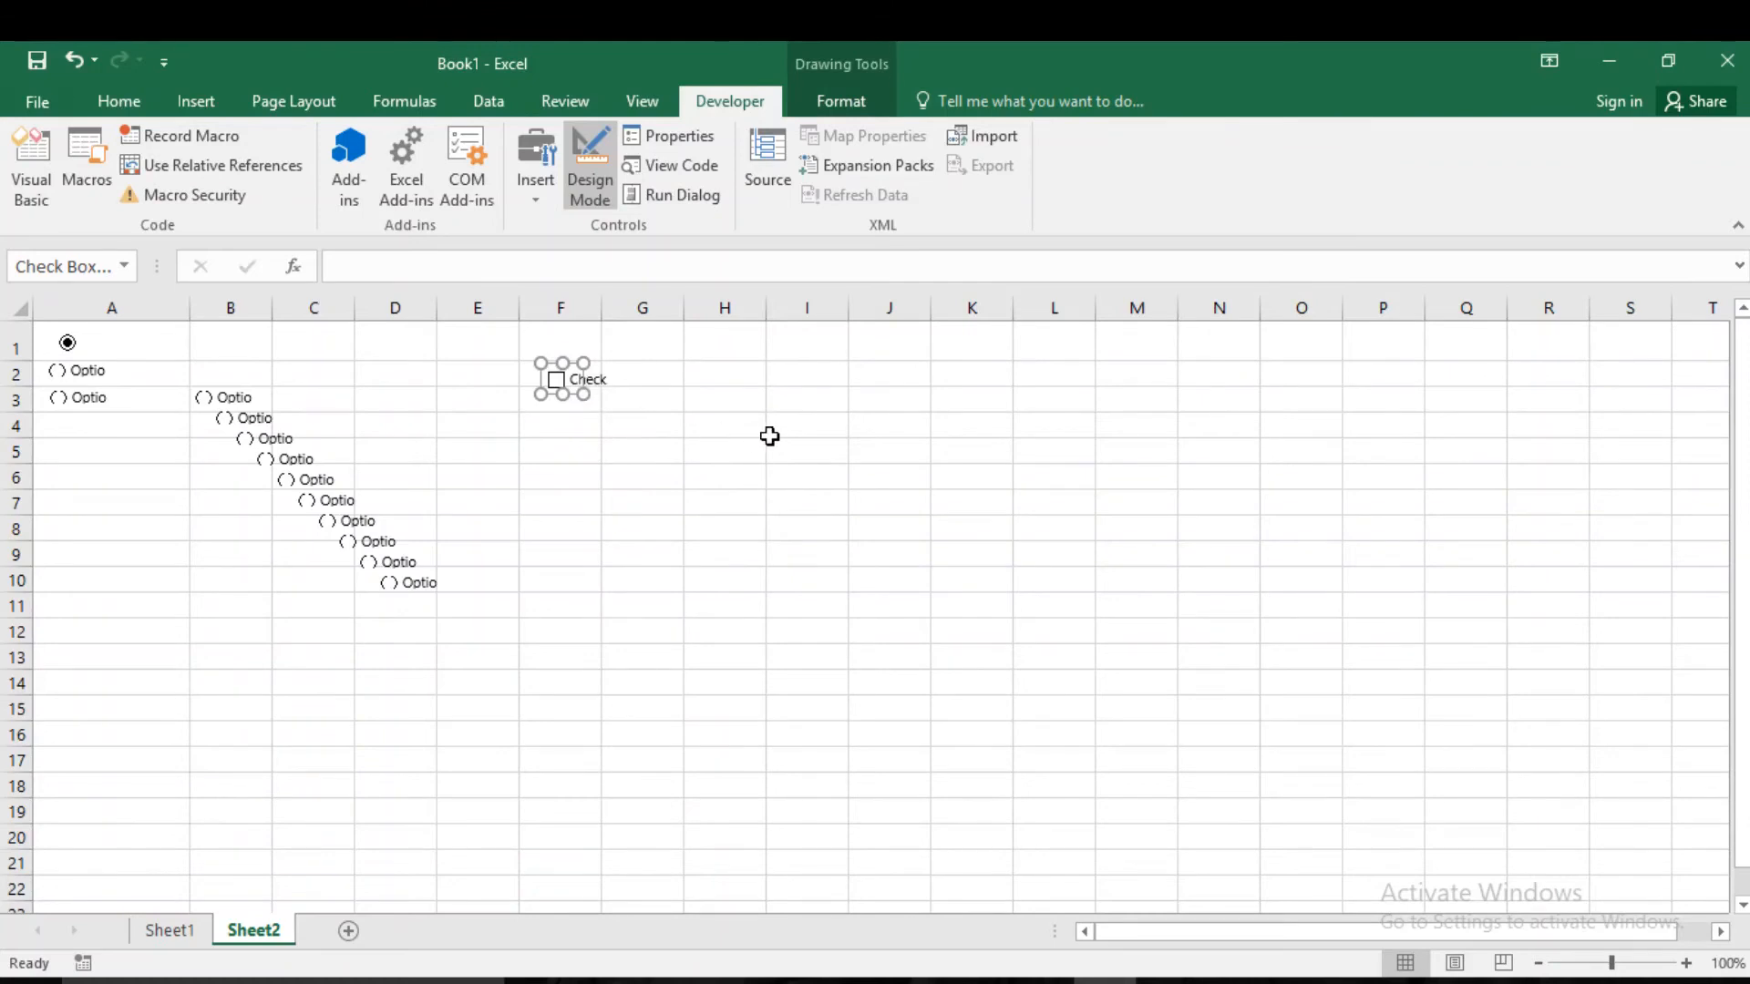
key(ctrl+v)
key(ctrl+v)
key(ctrl+v)
key(ctrl+v)
key(ctrl+v)
key(ctrl+v)
key(ctrl+v)
key(ctrl+v)
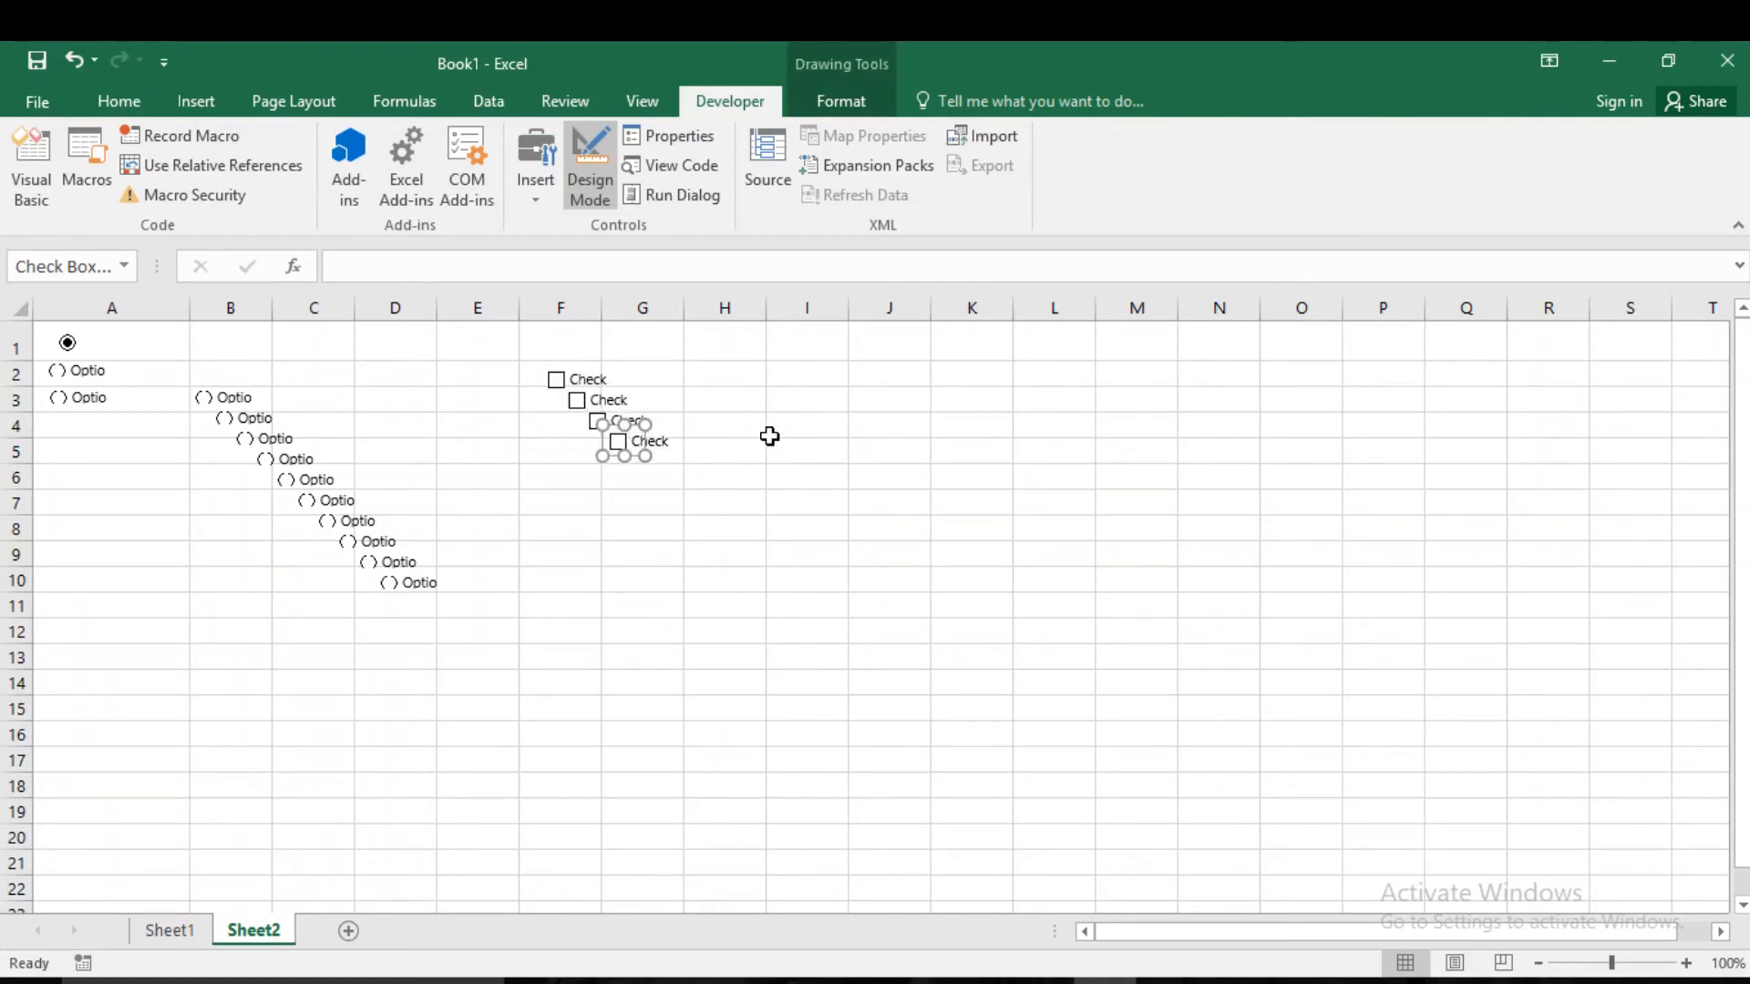
key(ctrl+v)
key(ctrl+v)
click(609, 580)
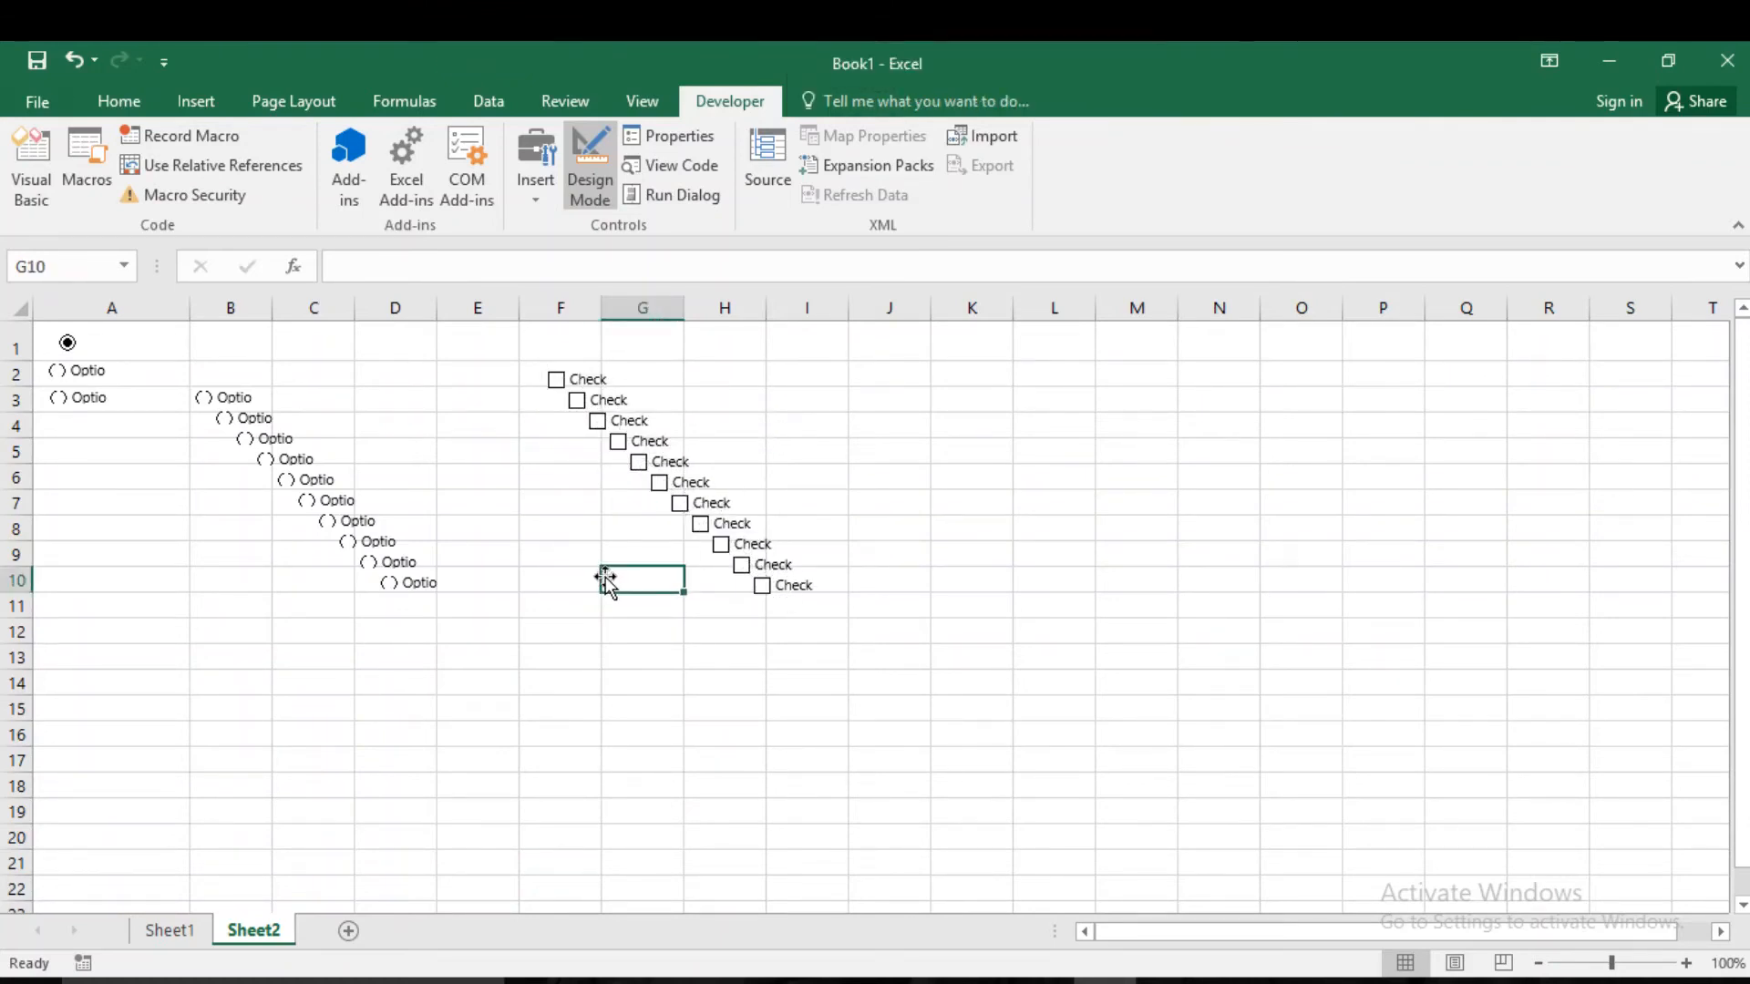
- Test the check boxes by ticking all eleven one after another and clearing them all again
click(557, 380)
click(577, 400)
click(598, 421)
click(618, 441)
click(639, 462)
click(659, 483)
click(680, 503)
click(700, 524)
click(721, 545)
click(741, 565)
click(760, 586)
click(720, 545)
click(700, 524)
click(681, 504)
click(659, 483)
click(639, 462)
click(618, 441)
click(598, 421)
click(577, 400)
click(556, 379)
click(760, 585)
click(753, 578)
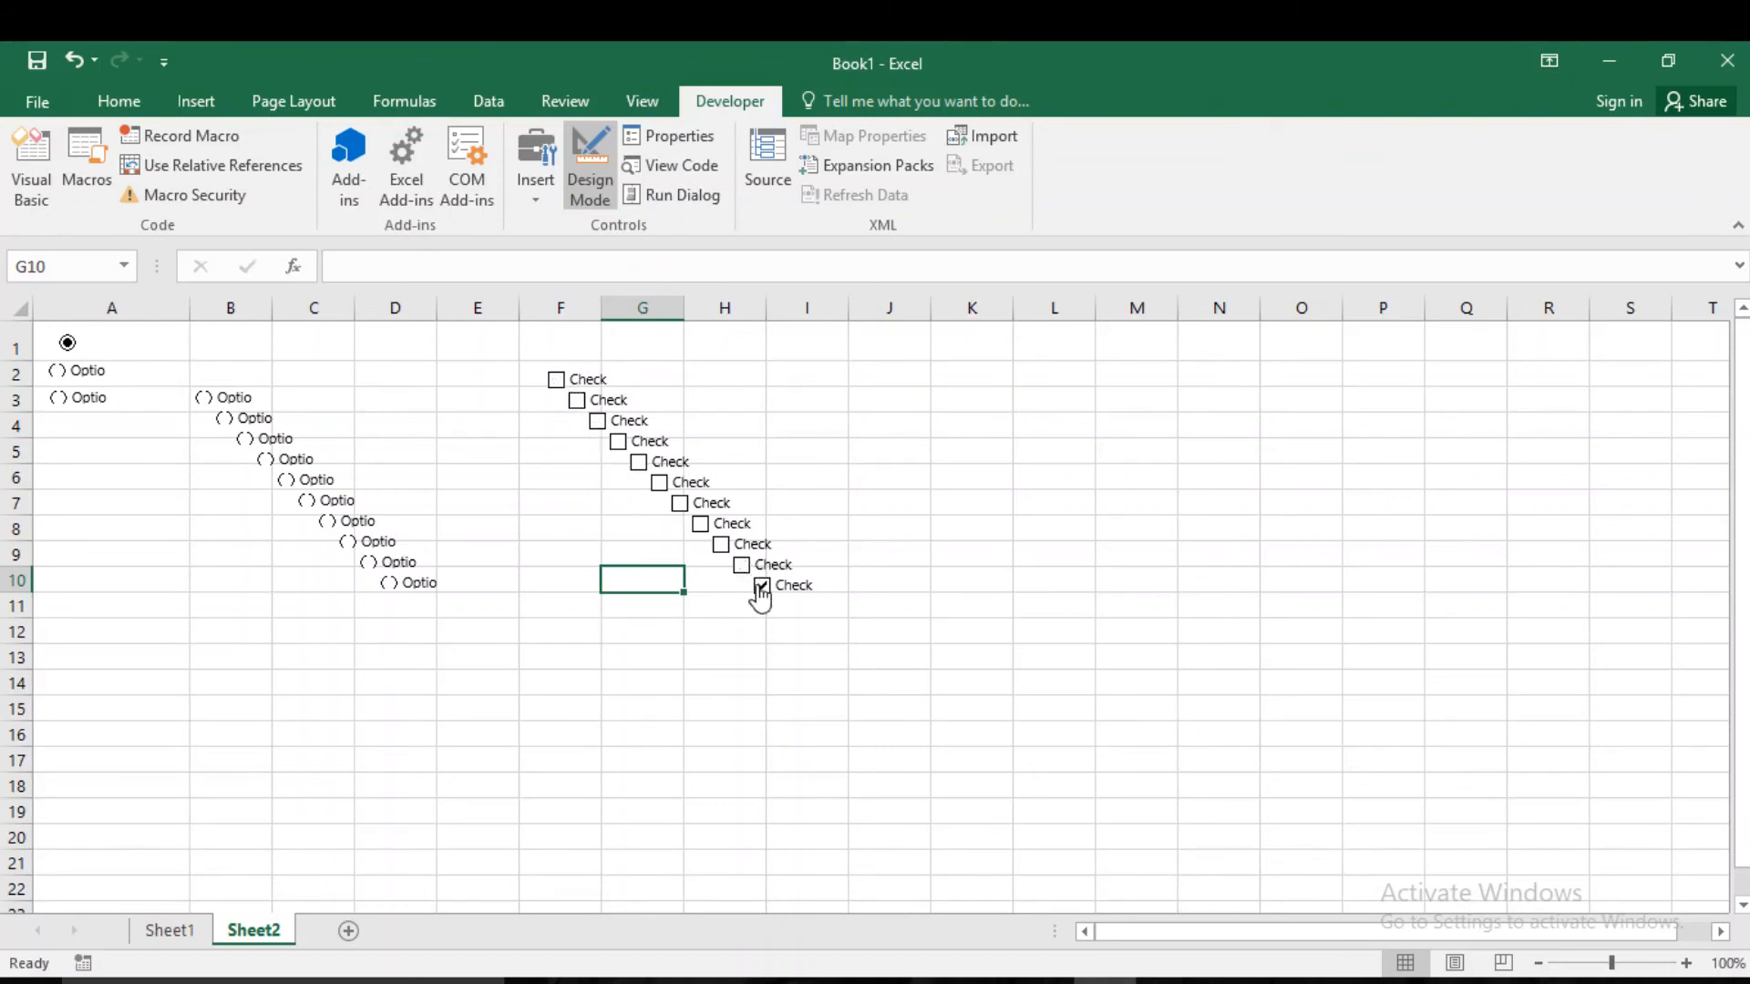
click(824, 524)
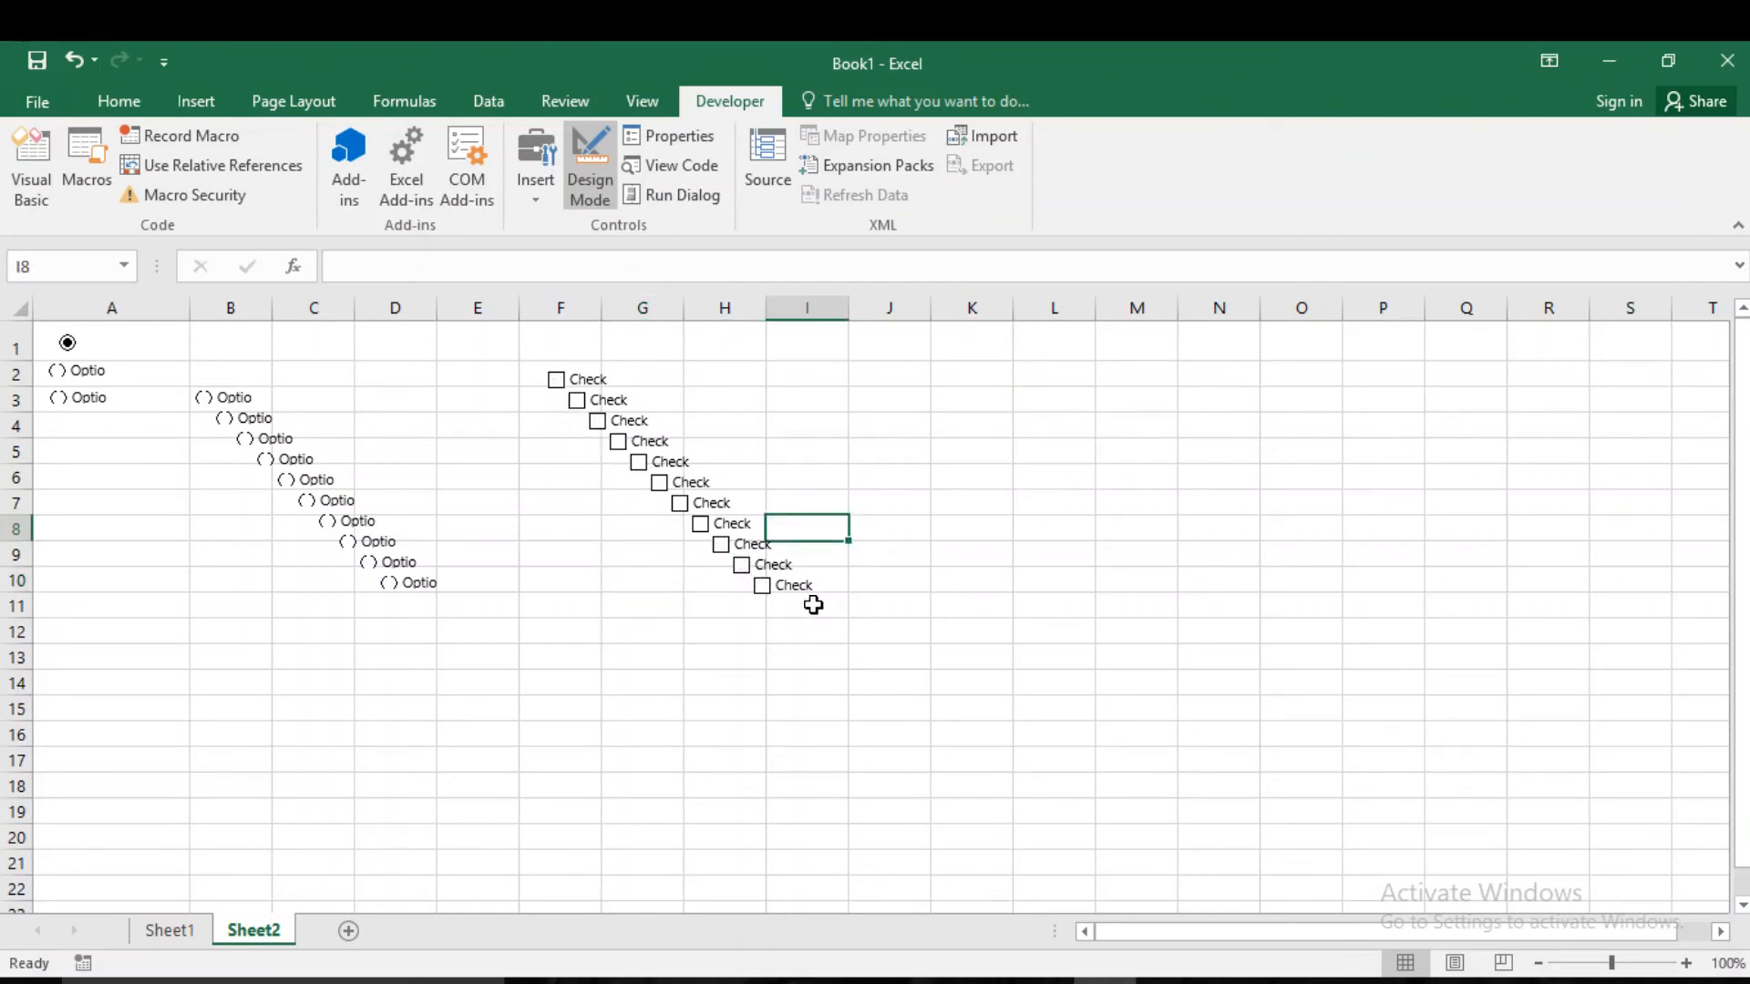